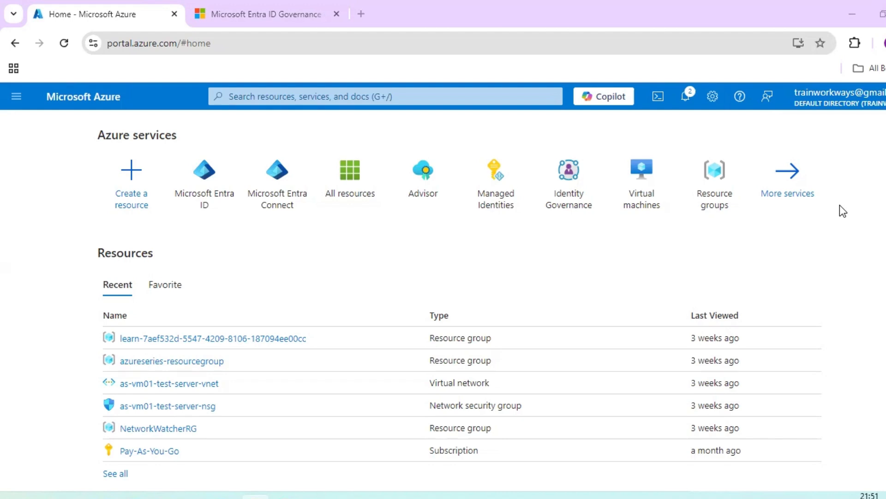
Step: Browse the All resources list, then open the All services catalogue from the portal menu
click(15, 105)
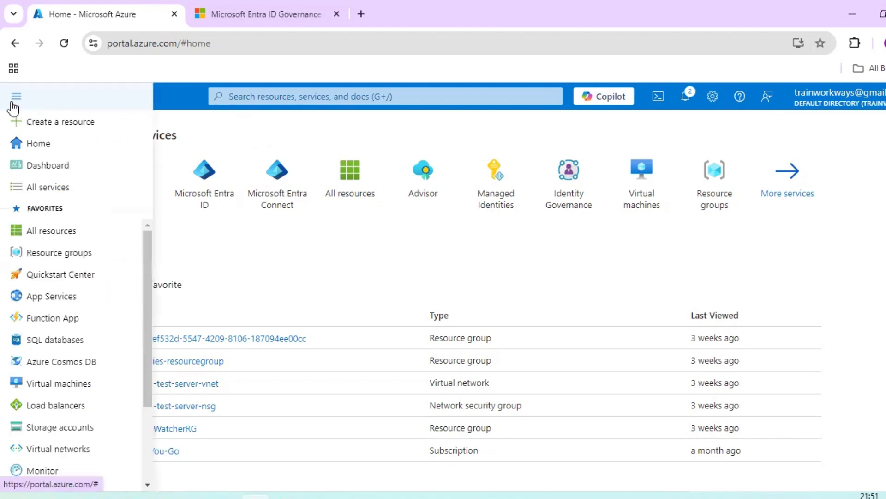
click(30, 233)
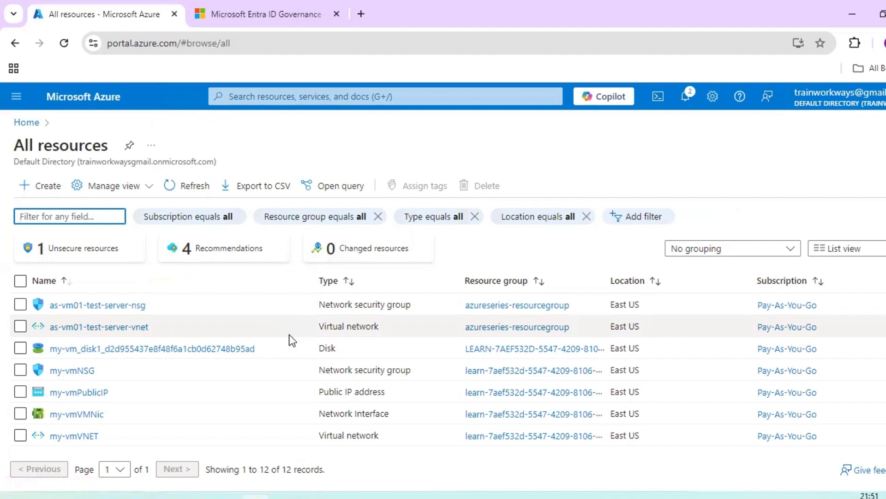
scroll(263, 382, down, 3)
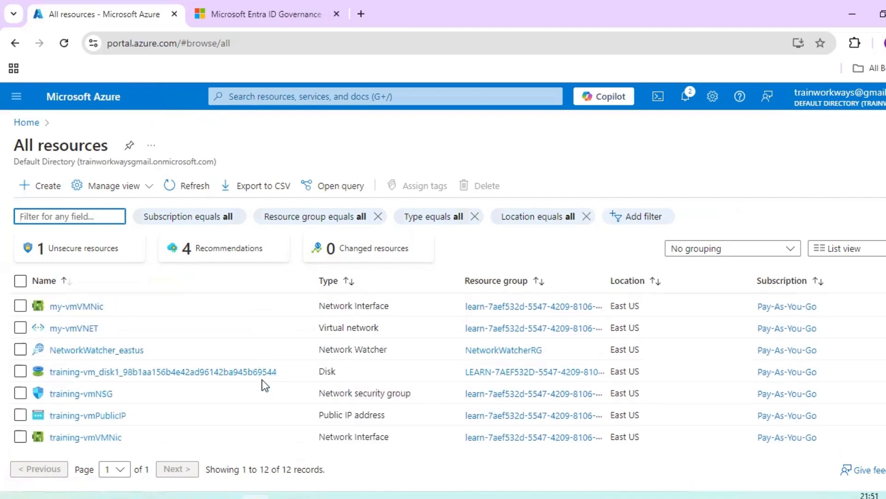
scroll(263, 382, up, 3)
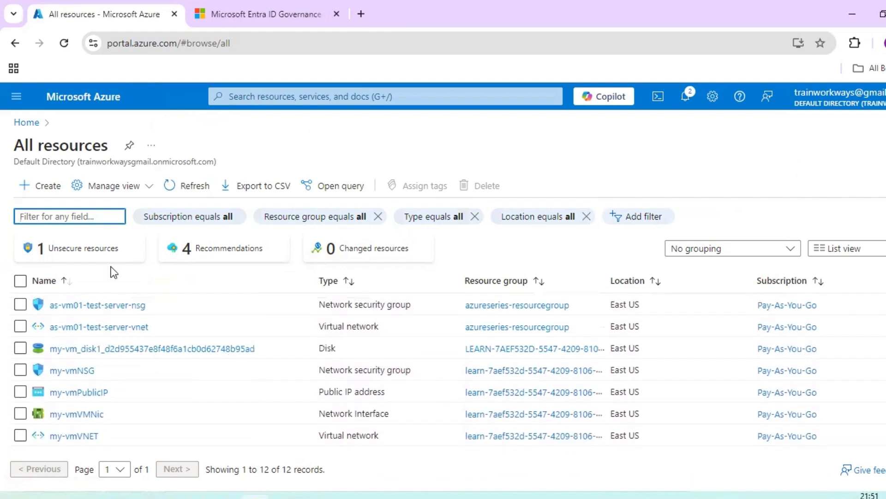
click(17, 97)
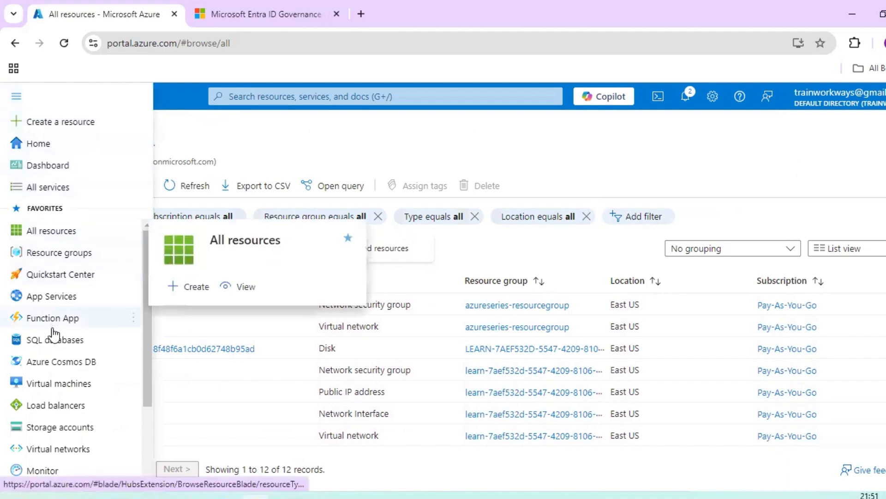
click(59, 188)
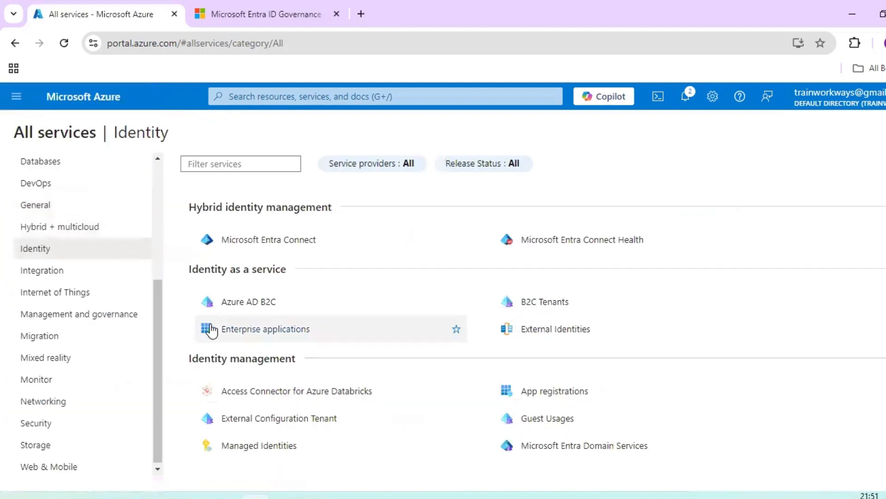
Step: Filter the services catalogue to Identity and scroll down to Identity management
click(58, 253)
scroll(58, 253, up, 4)
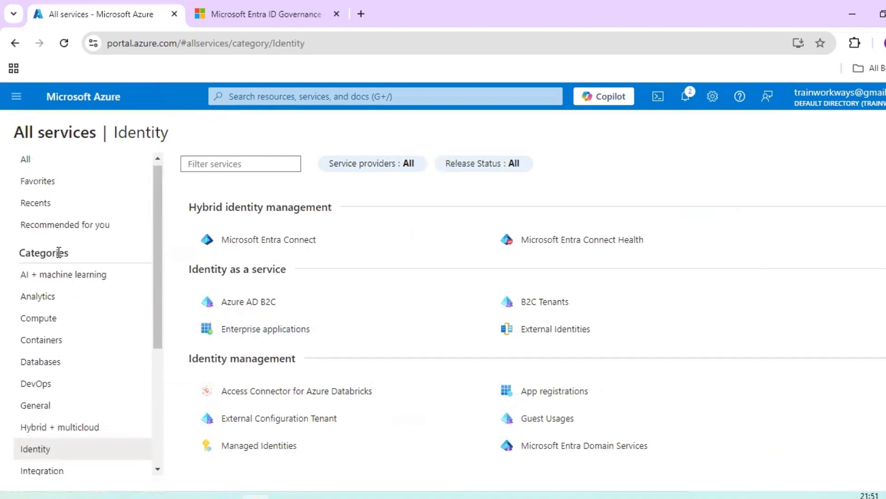
scroll(59, 259, down, 5)
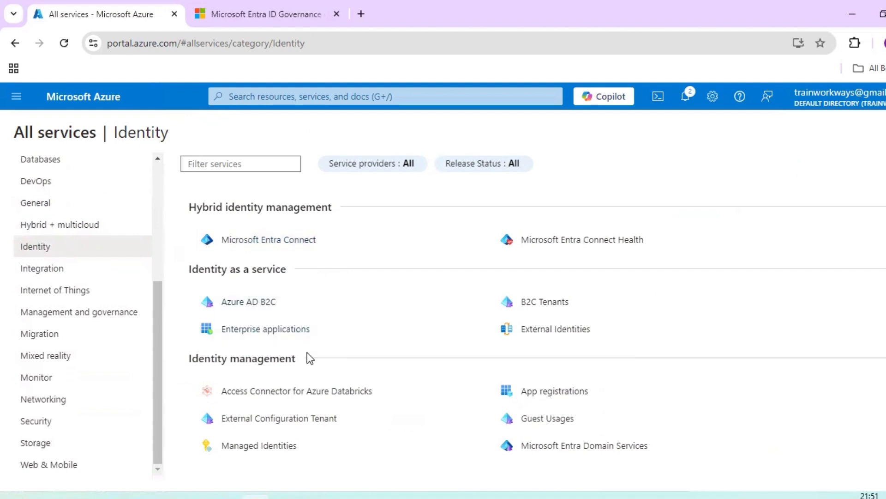
scroll(307, 353, down, 3)
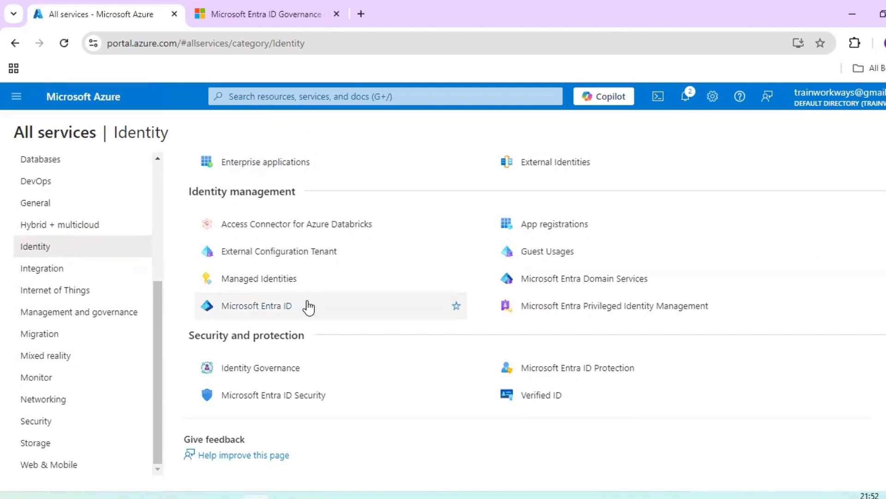
Step: Select Microsoft Entra ID under Identity management to open the Default Directory overview
mouse_move(306, 307)
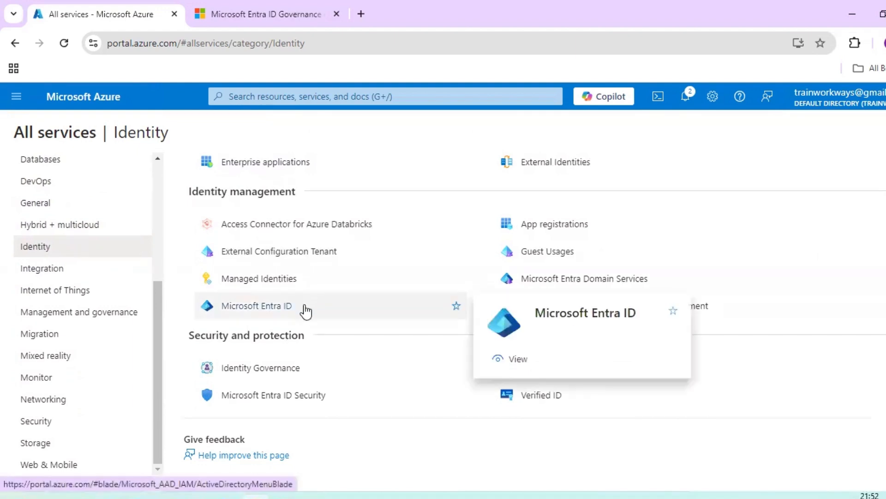
scroll(306, 308, up, 3)
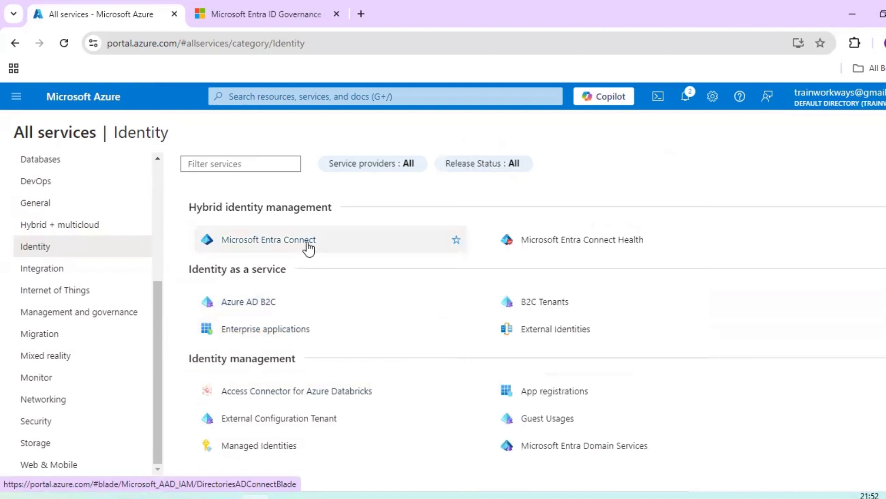
mouse_move(308, 250)
scroll(308, 249, down, 3)
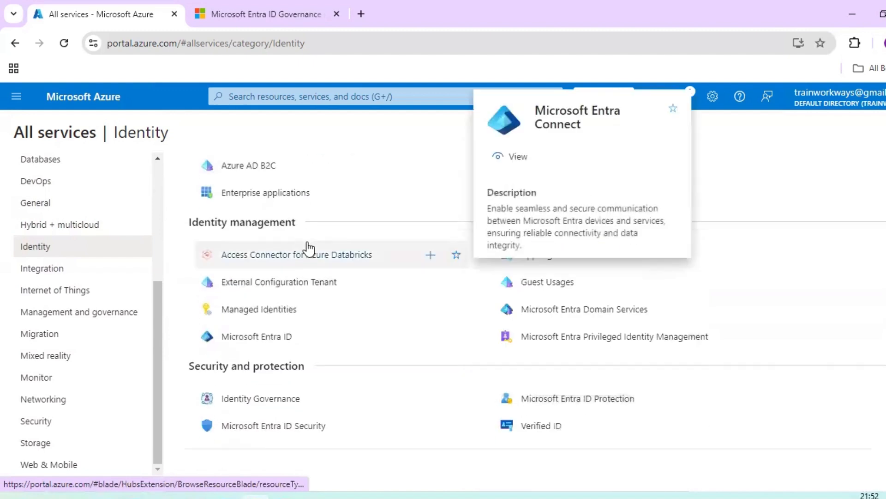
mouse_move(310, 336)
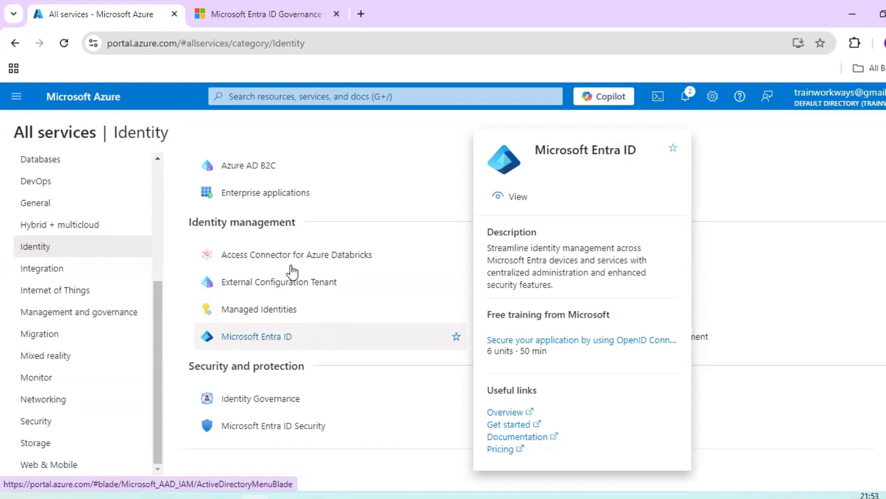
click(289, 342)
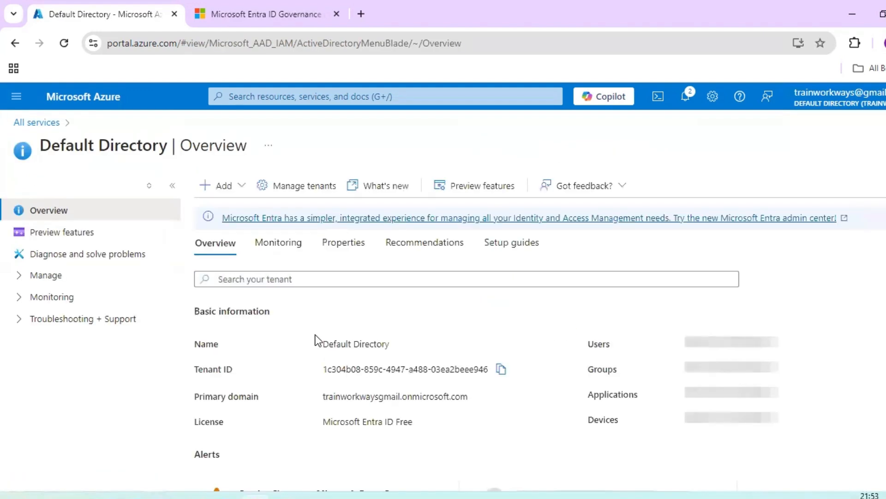
Step: Choose Add > User > Create new user in the Default Directory
click(244, 188)
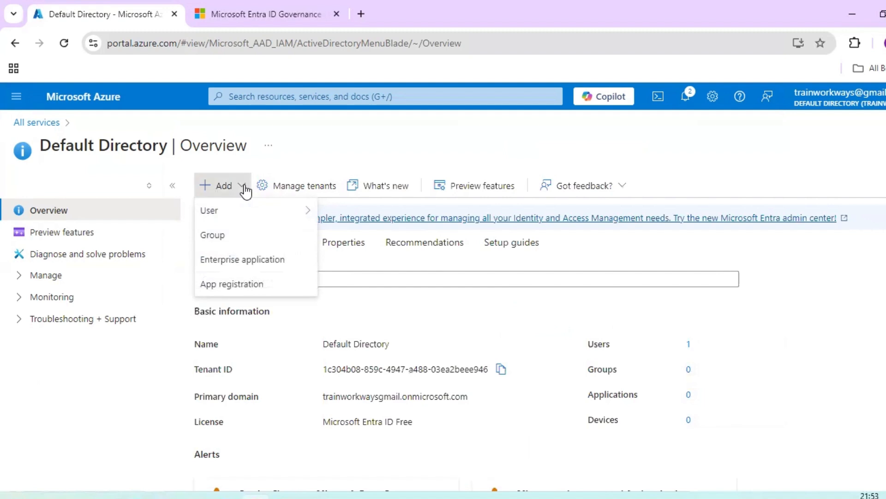
mouse_move(250, 214)
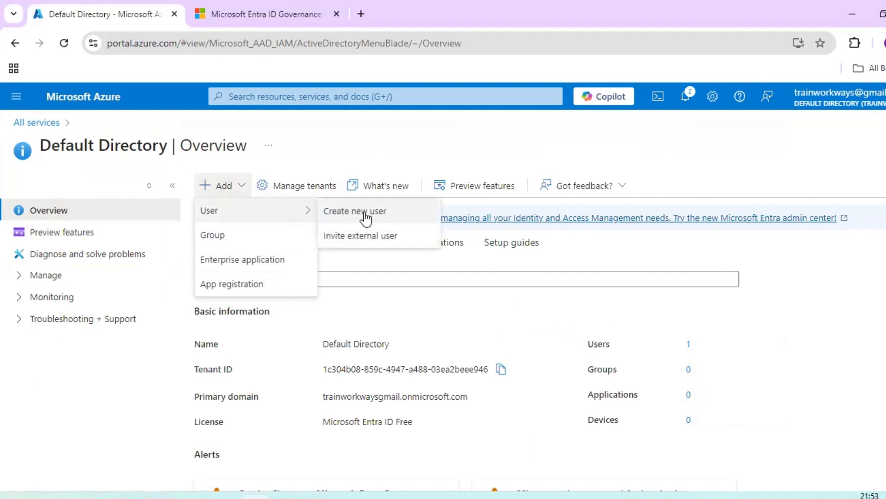
click(342, 220)
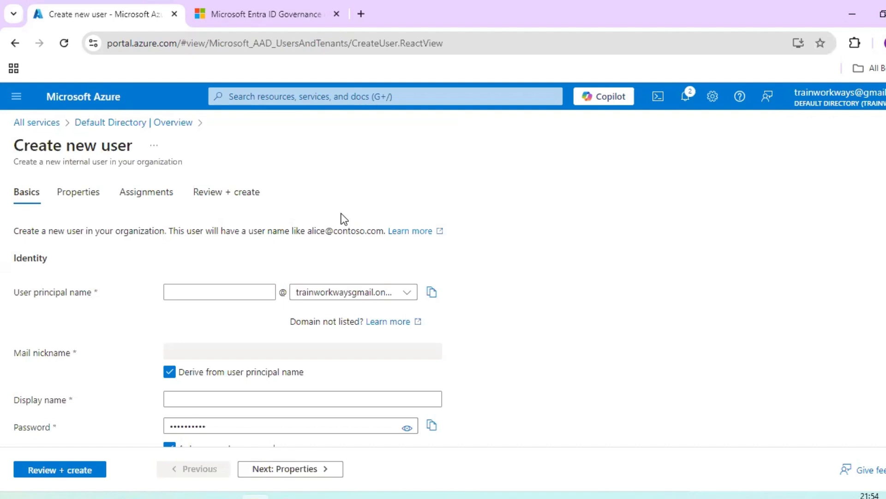
Step: Enter testuser as the user principal name, keeping the default domain
double_click(21, 148)
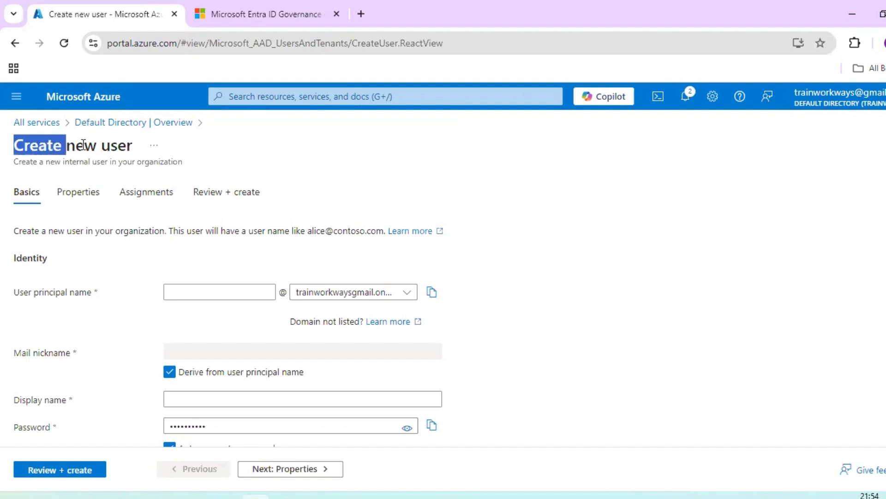
click(405, 294)
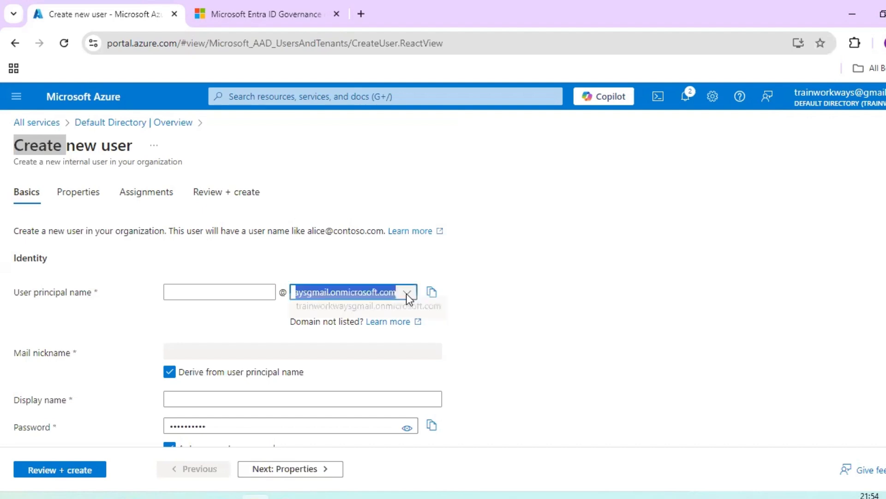
click(605, 285)
scroll(608, 243, down, 1)
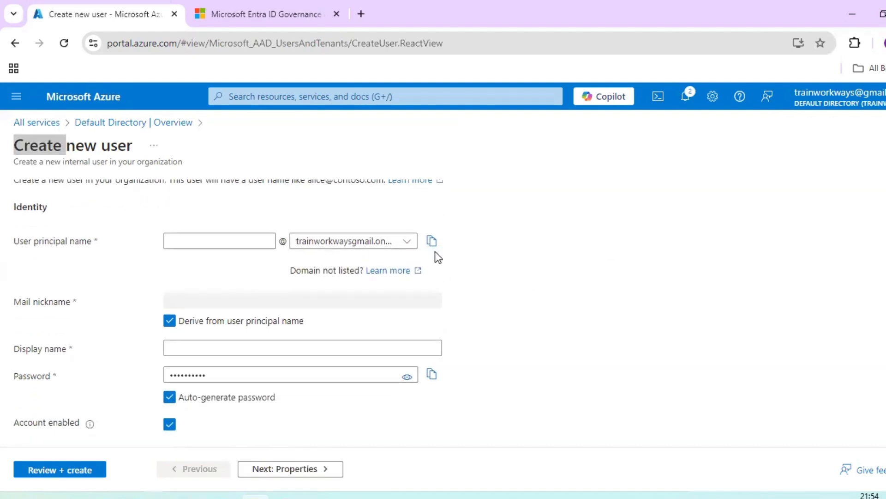
click(182, 236)
click(182, 239)
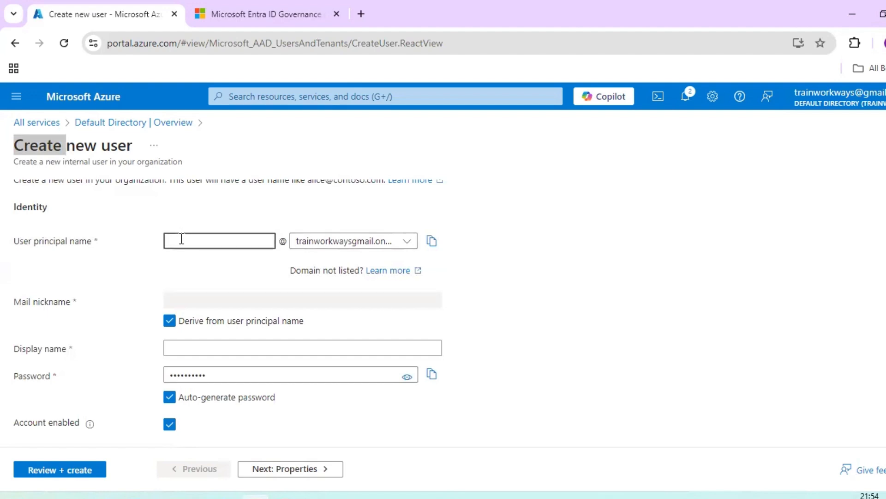
text(testuser)
Step: Set the display name to testuser and continue to Properties
click(234, 348)
text(test)
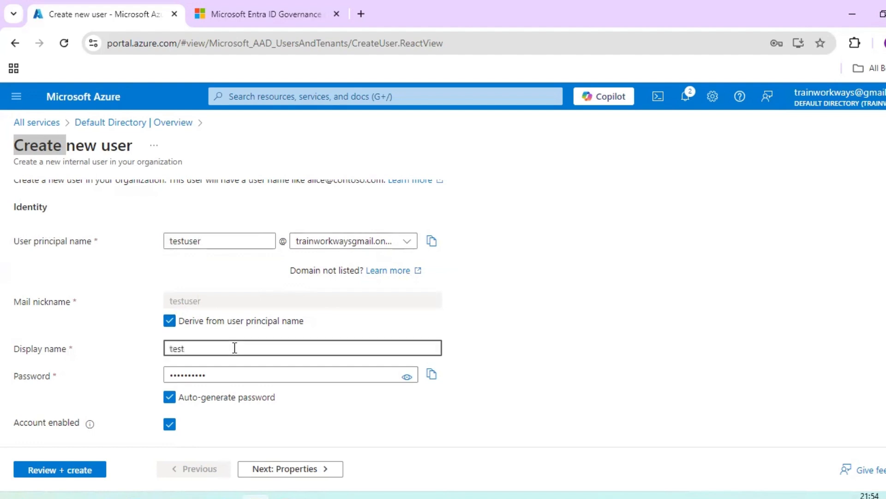
text(user)
click(409, 376)
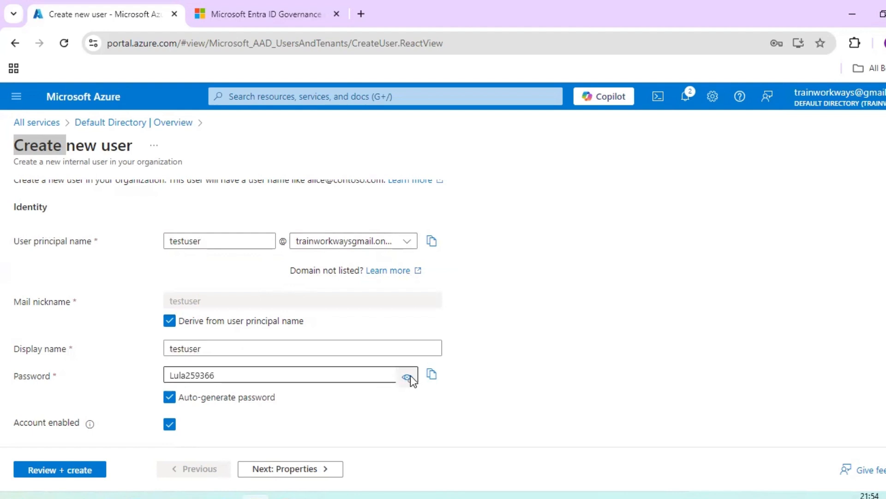
click(408, 377)
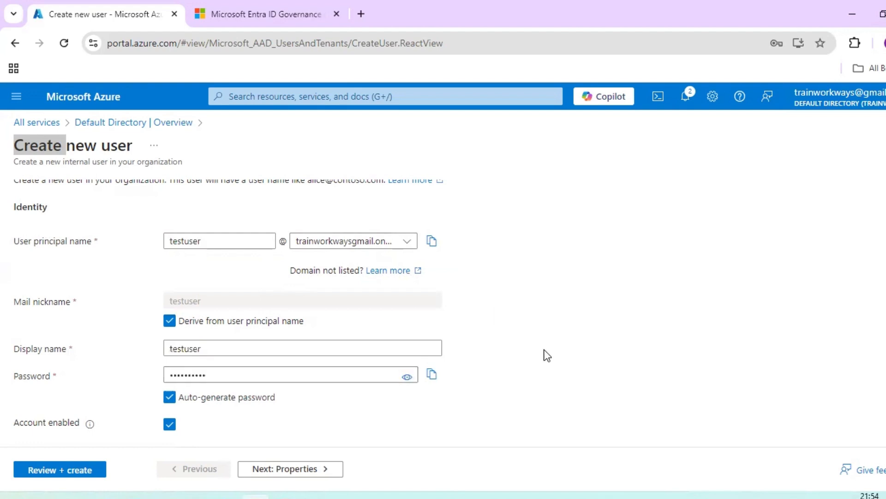
click(322, 469)
scroll(492, 388, up, 2)
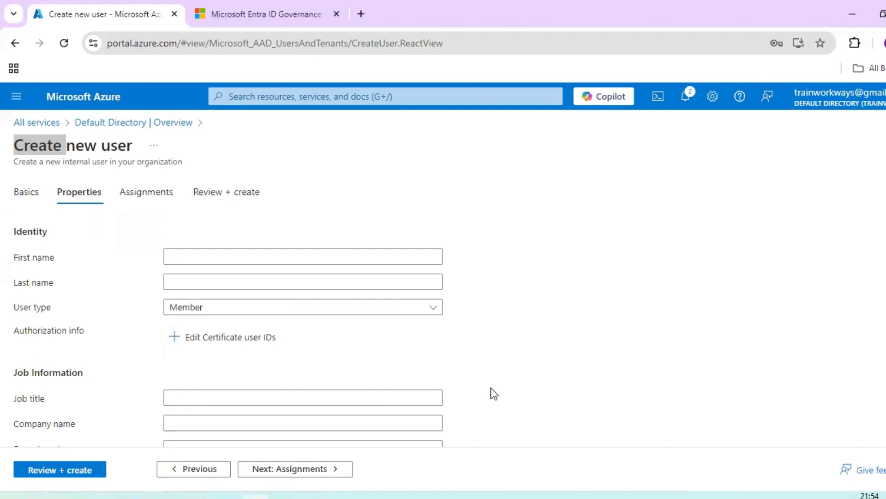
Step: Enter first name test and last name user
click(245, 258)
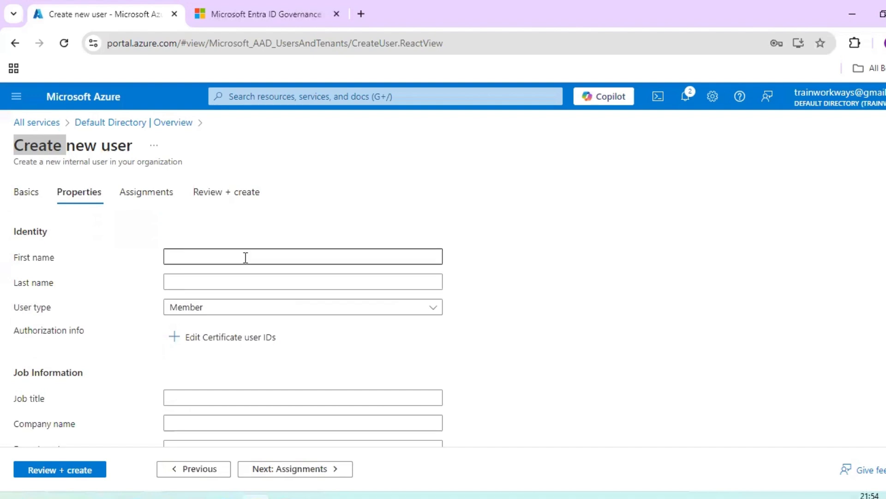
scroll(449, 342, down, 3)
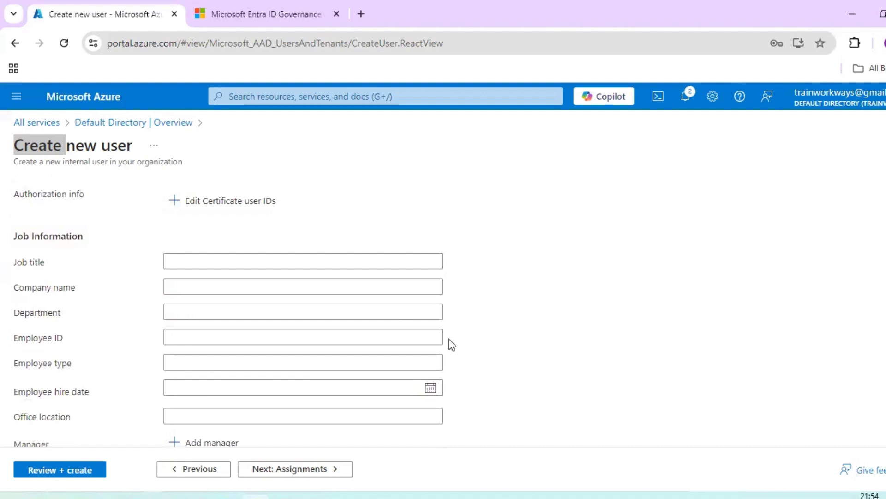
scroll(450, 342, up, 3)
click(247, 258)
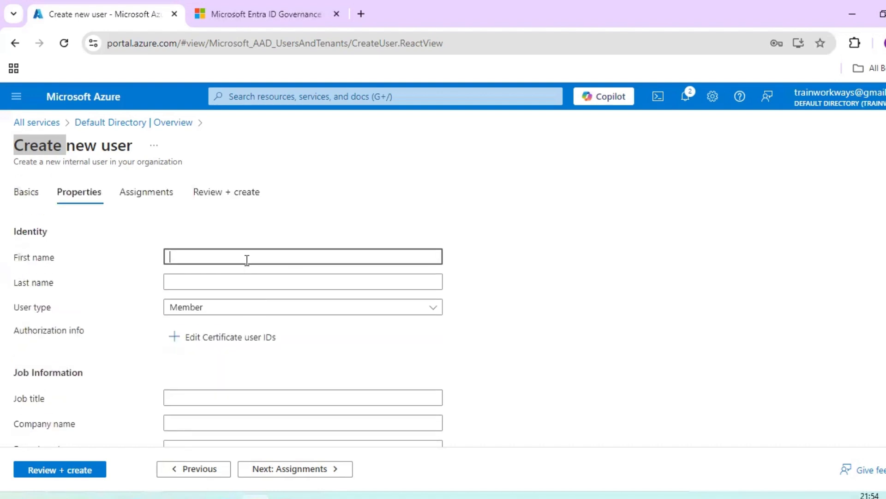
text(test)
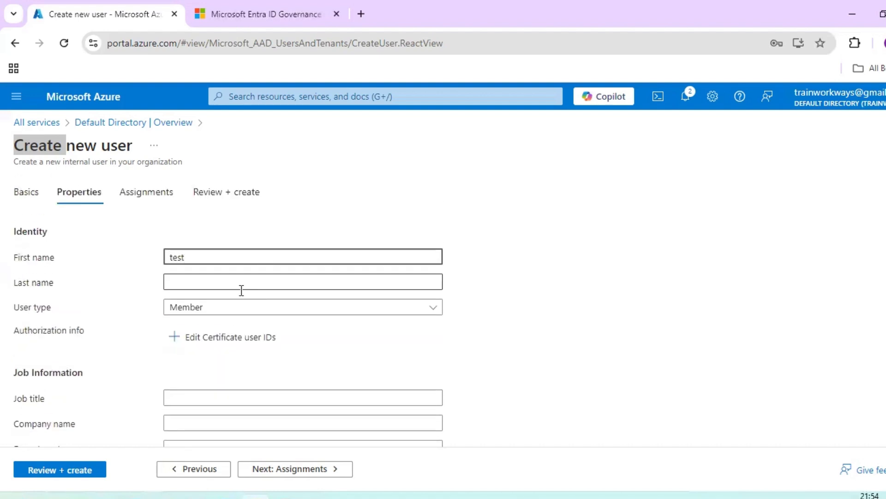
click(248, 277)
text(user)
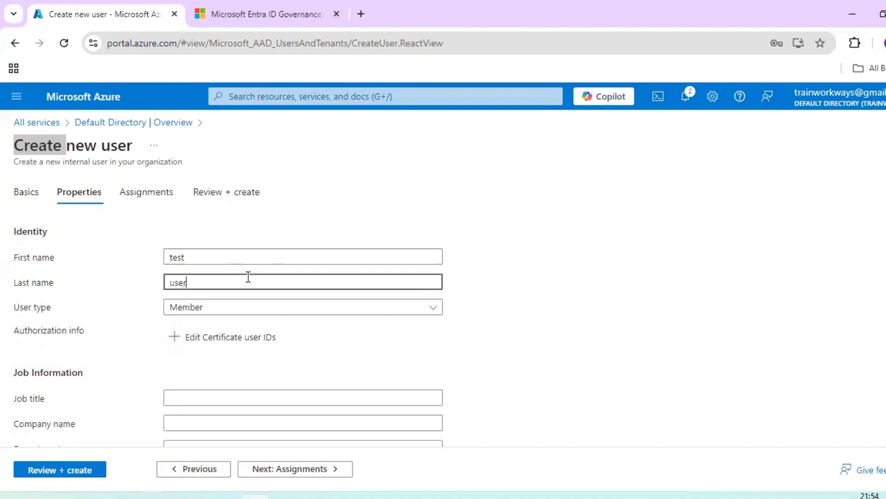
Step: Keep the user type as Member and open the Edit Certificate user IDs pane
click(298, 308)
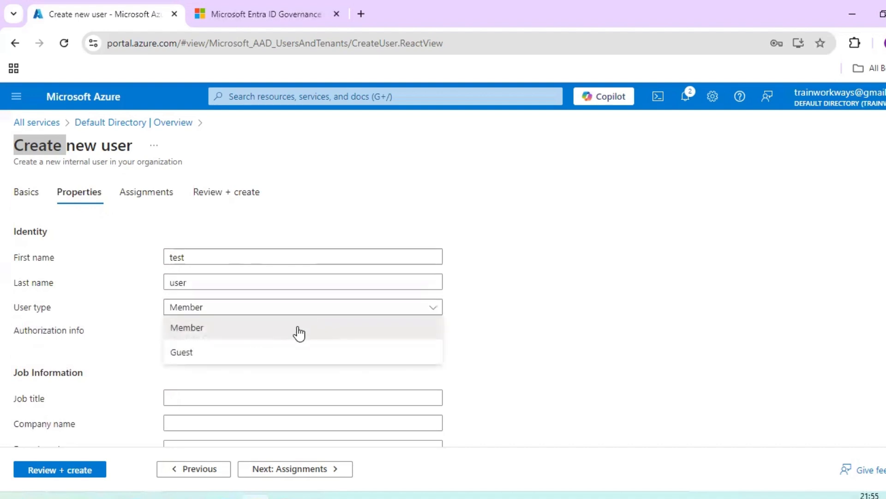
click(528, 305)
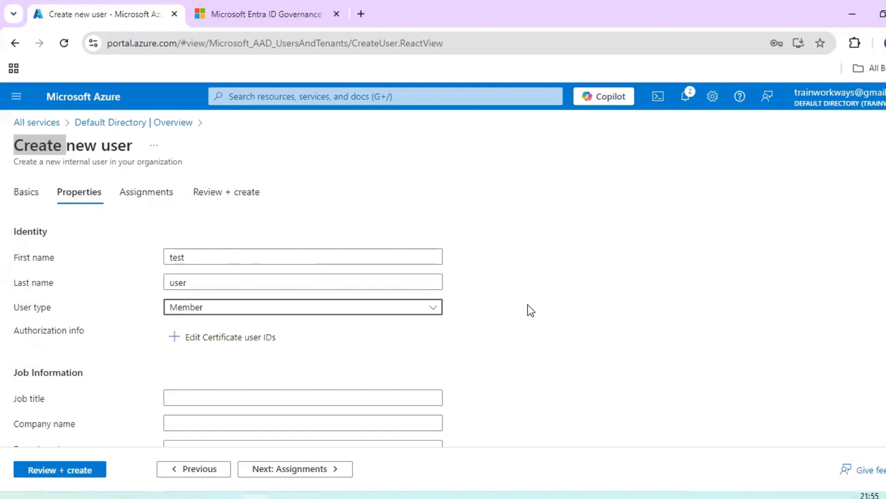
scroll(524, 317, down, 3)
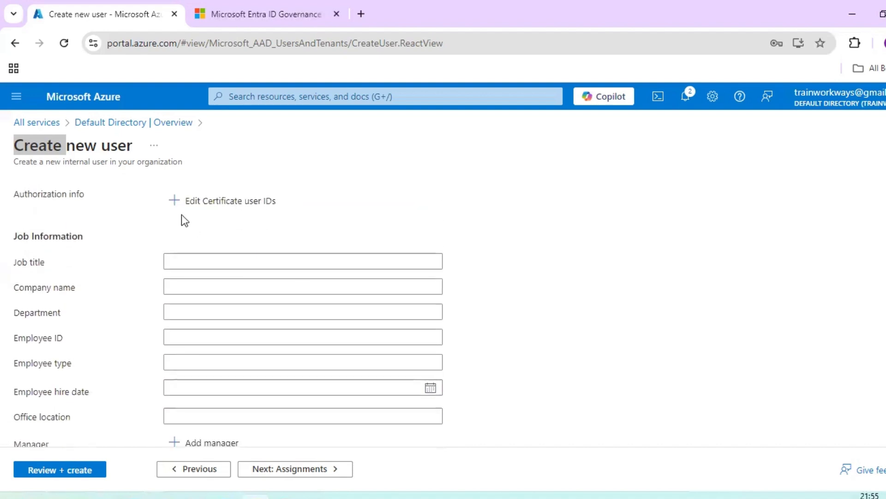
click(178, 206)
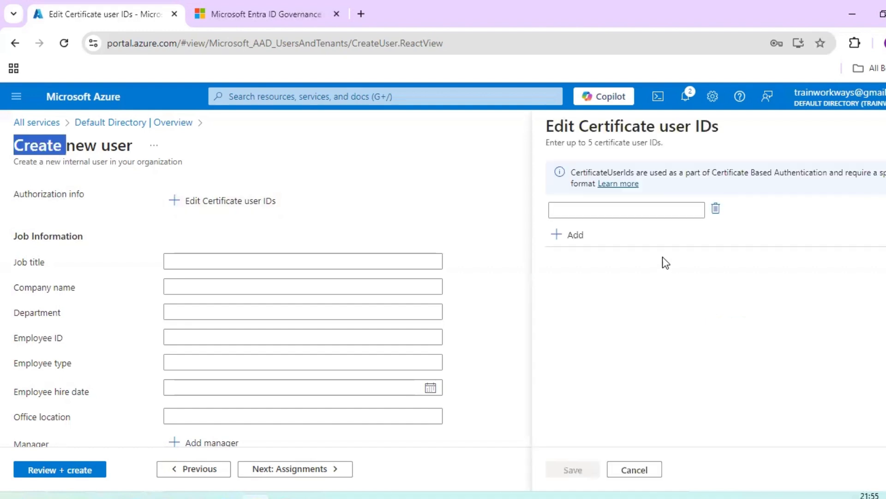
Step: Add and remove certificate user ID rows, then cancel and discard the unsaved edits
click(578, 235)
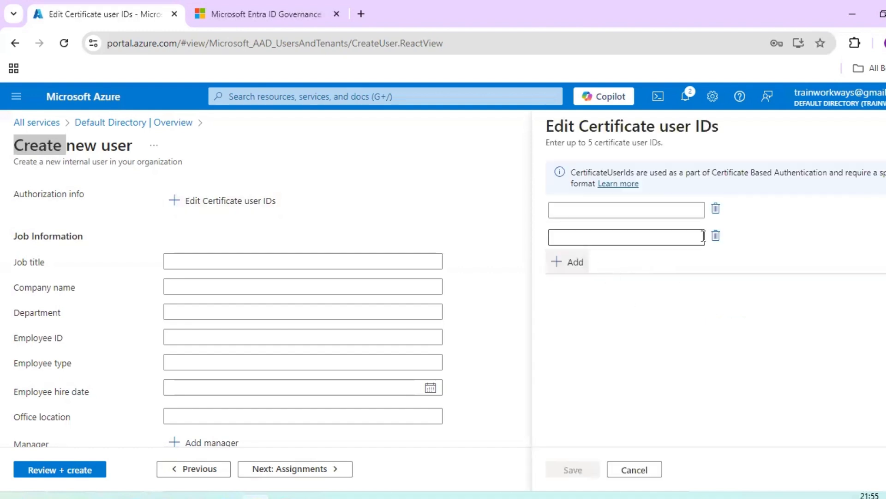
click(719, 240)
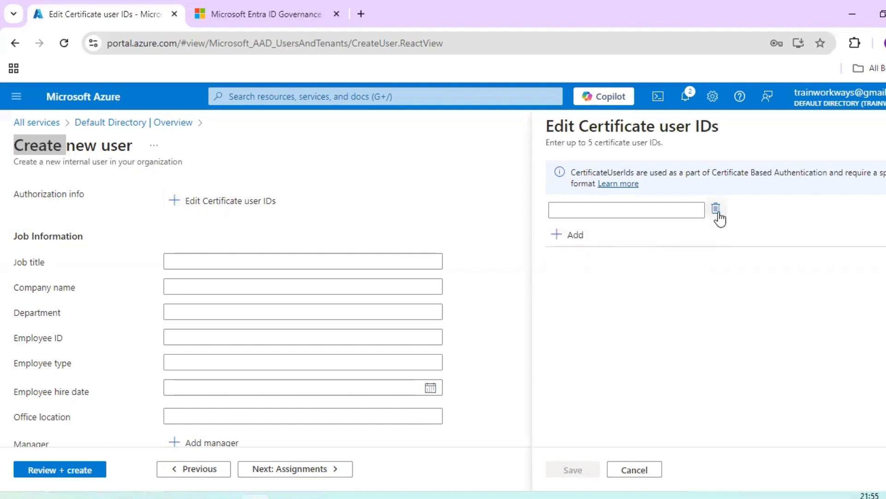
click(718, 211)
click(885, 127)
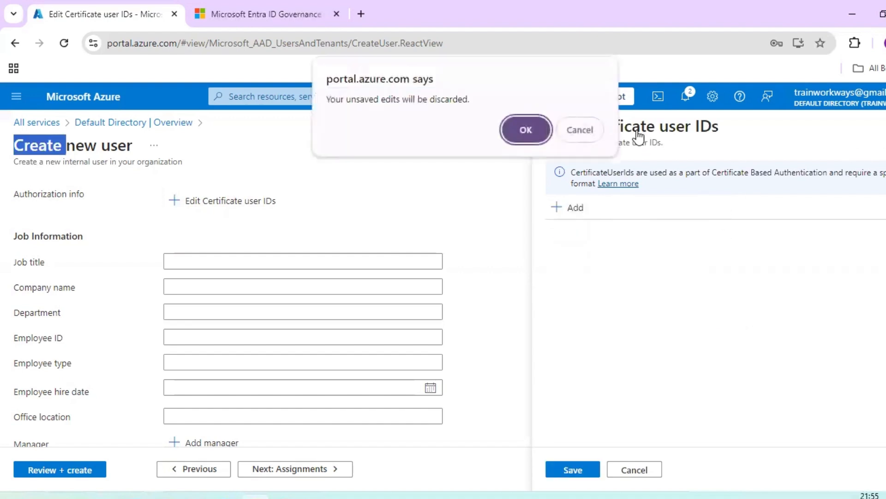
click(568, 142)
click(637, 471)
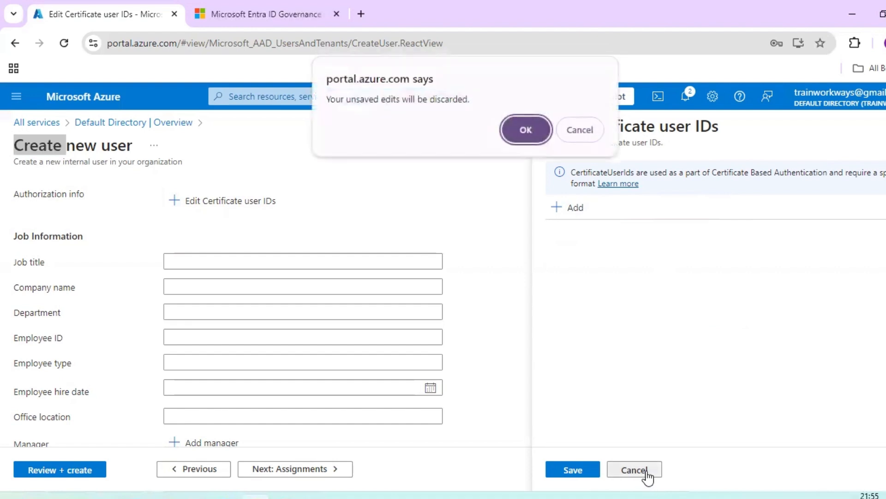
click(527, 129)
click(267, 259)
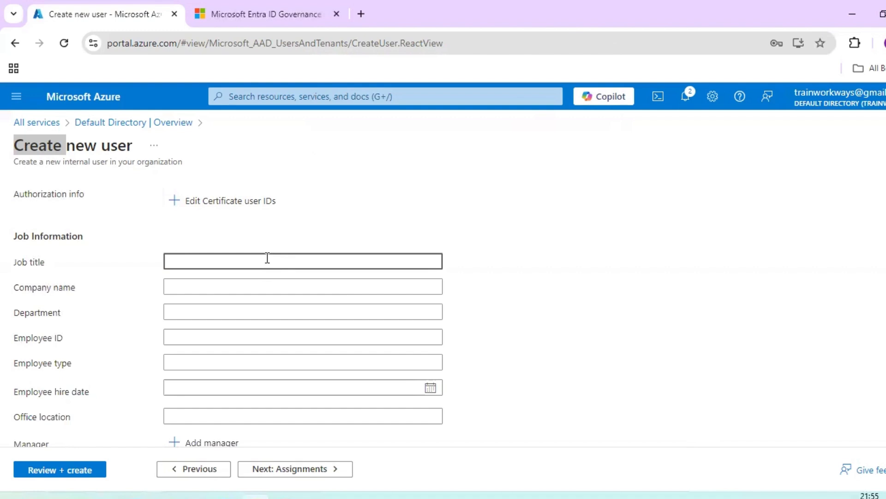
Step: Enter job title Developer, company ABCD, department Unit, employee ID 12345, employee type Permanent
text(Developer)
click(192, 283)
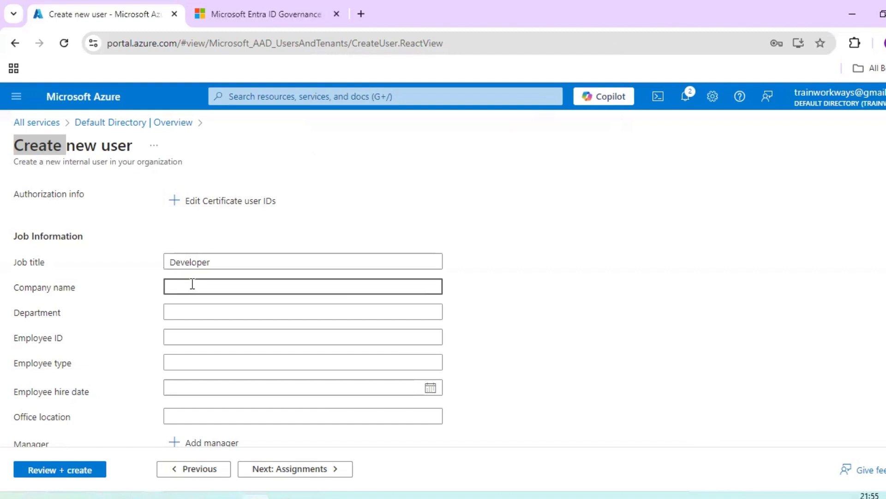
text(ABCD)
click(210, 308)
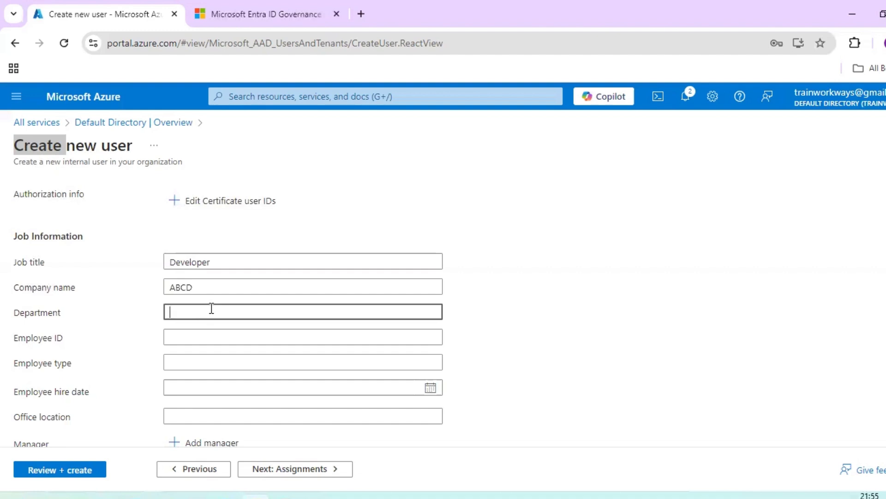
text(Unit)
click(221, 340)
text(12345)
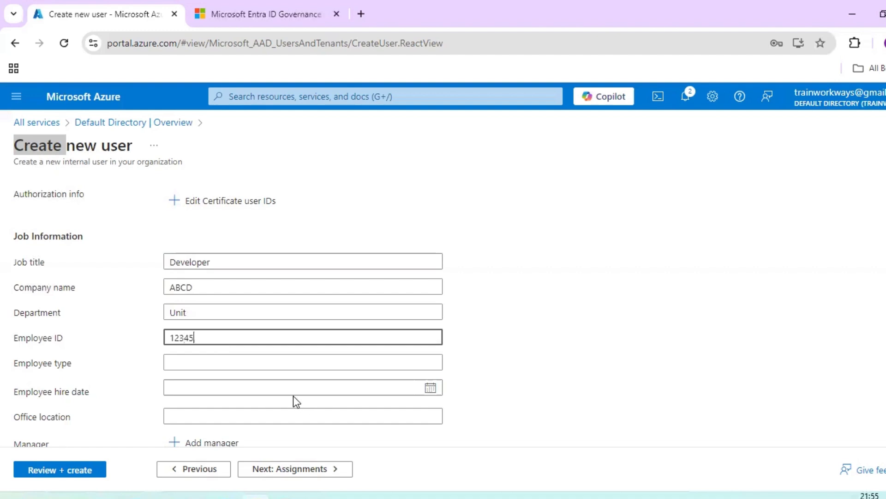
click(242, 362)
text(P)
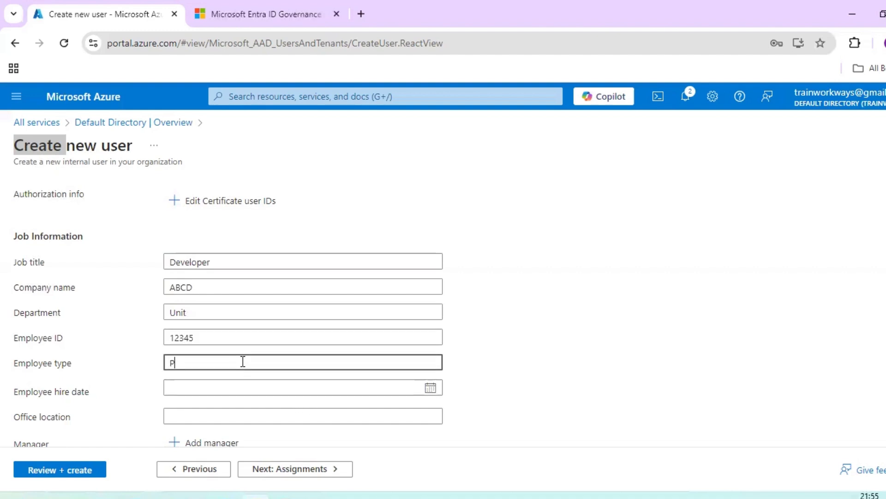
text(ermanent)
Step: Set the employee hire date to October 17, 2024
scroll(232, 366, down, 1)
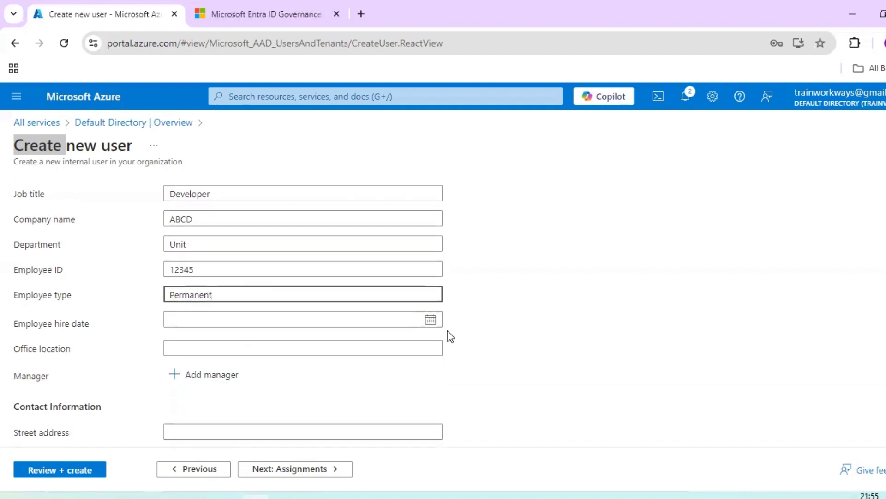
click(431, 323)
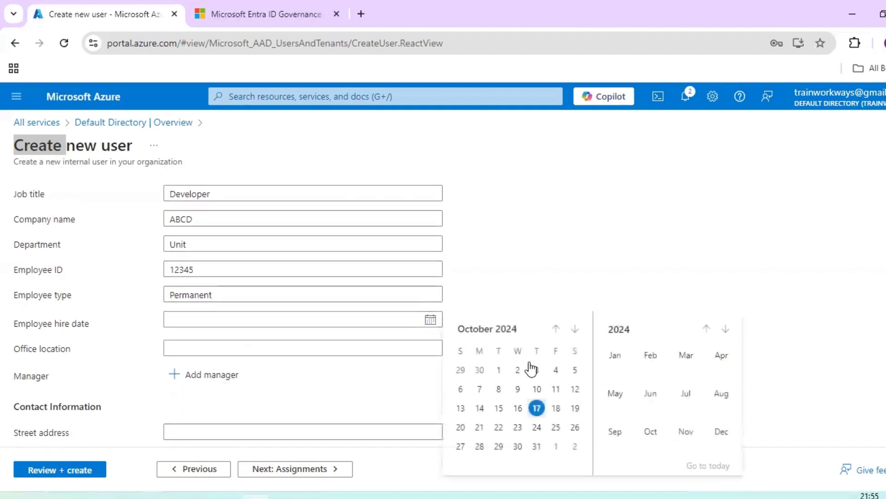
click(542, 410)
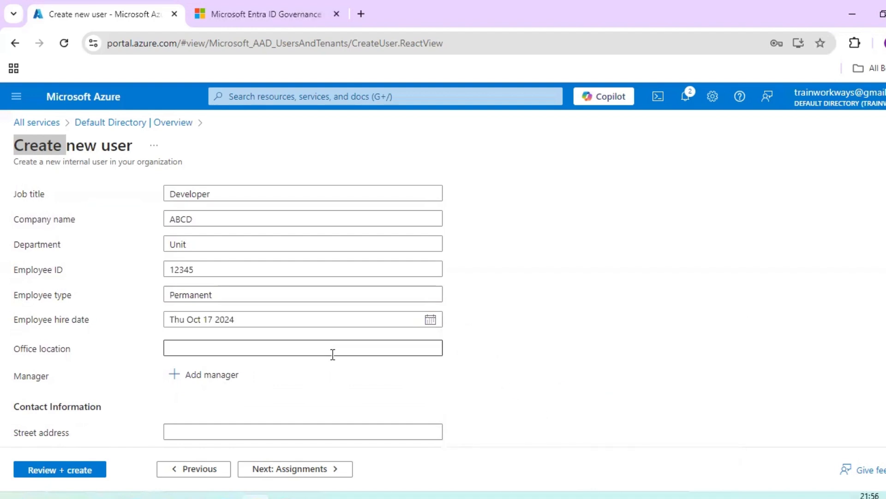
click(283, 347)
Step: Move past Contact Information to Assignments, closing the group picker without adding any group
scroll(438, 348, down, 4)
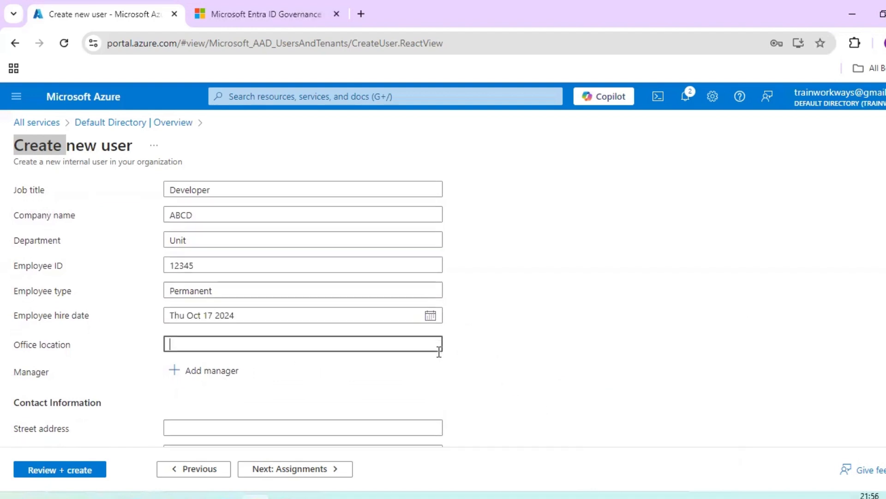
scroll(439, 352, down, 1)
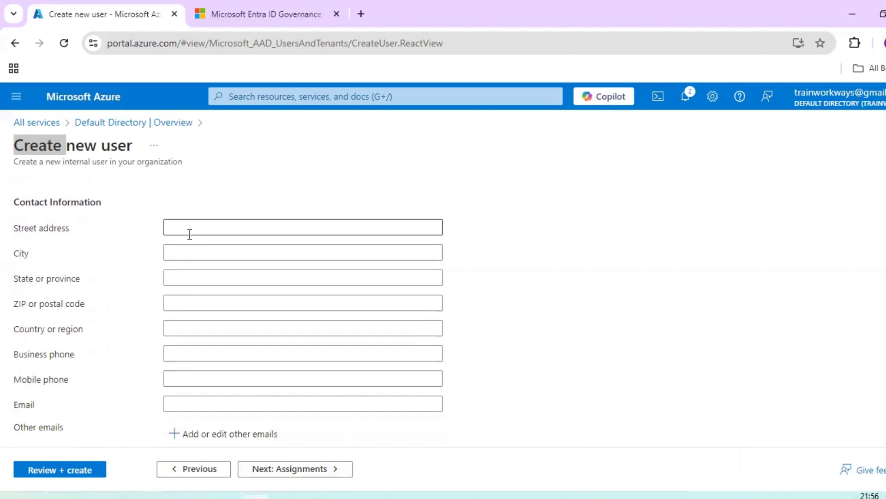
scroll(235, 378, down, 2)
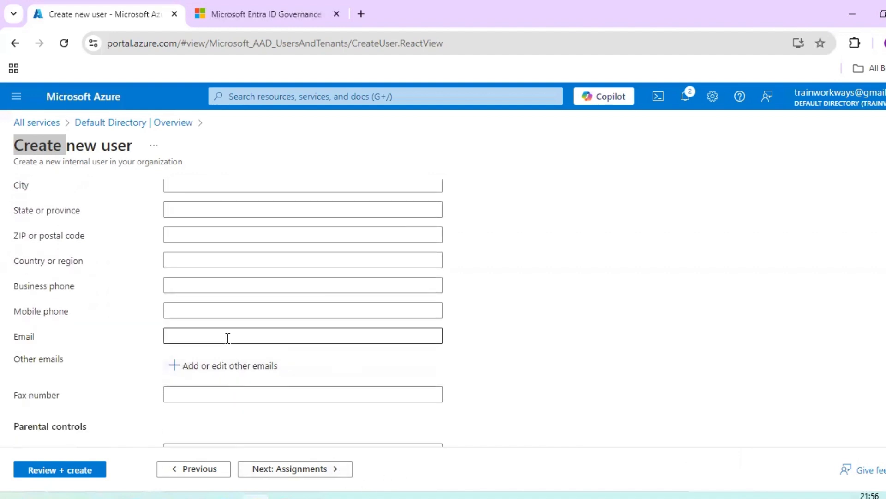
scroll(228, 337, down, 2)
scroll(228, 346, down, 2)
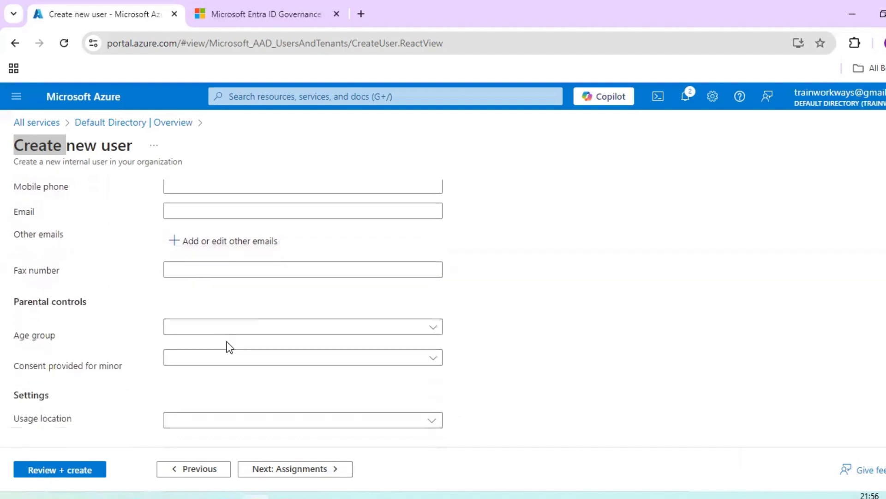
click(264, 469)
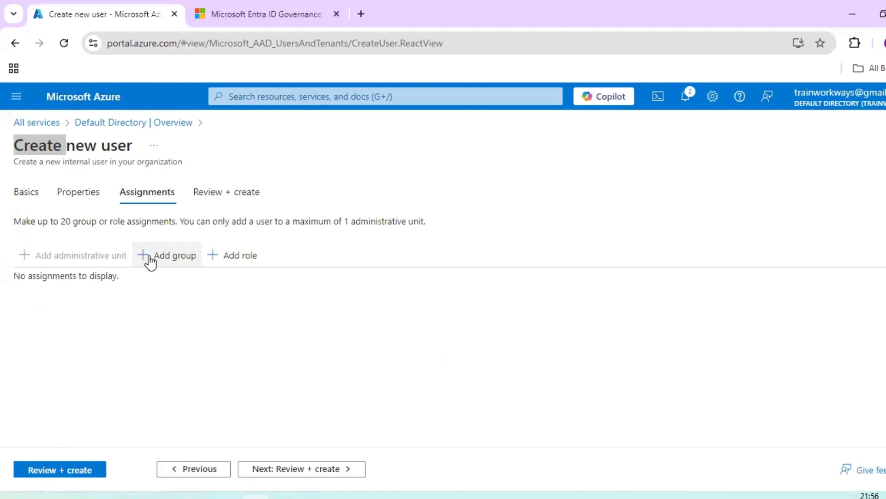
click(150, 257)
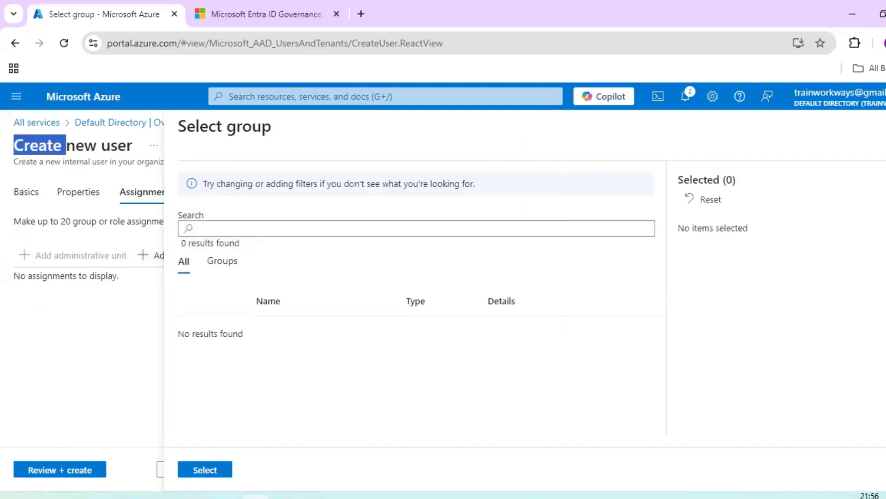
key(Escape)
Step: Open the Directory roles list and tick, then untick, the Application Developer role
click(226, 261)
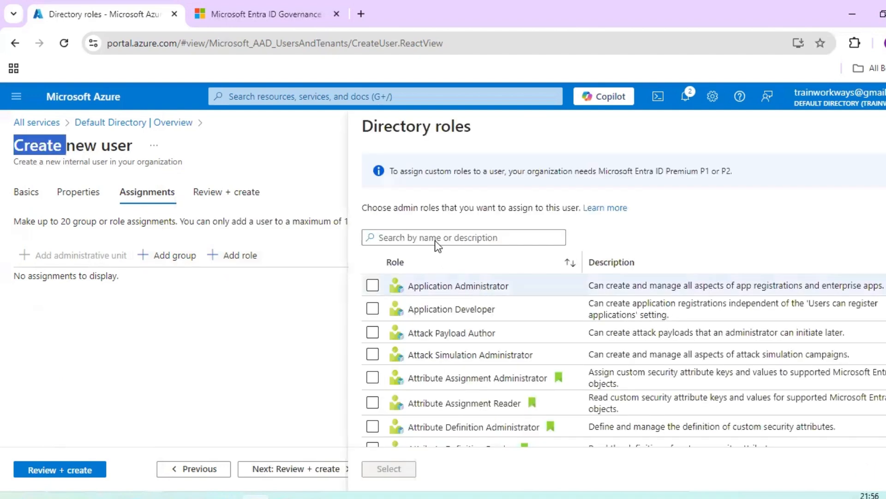
click(435, 239)
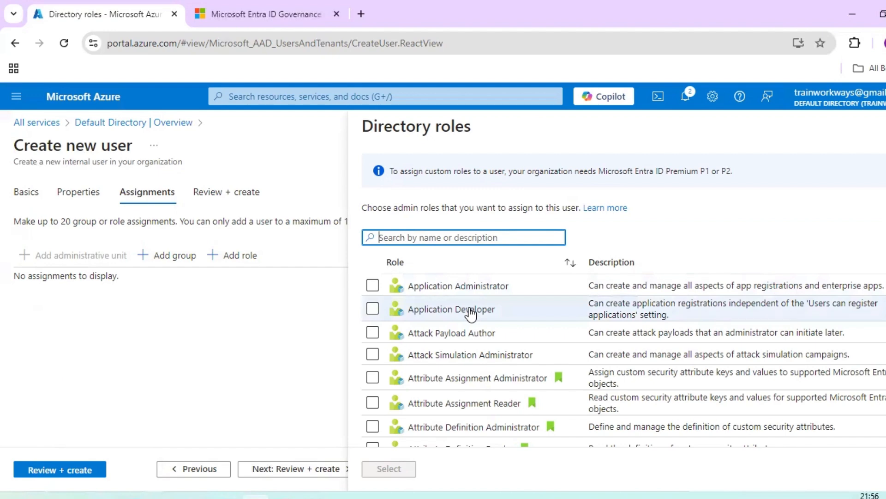
click(373, 310)
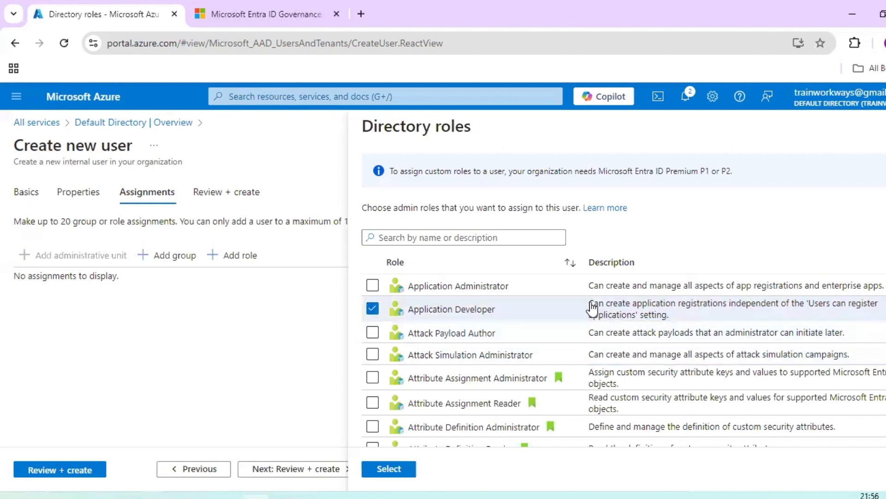
drag(593, 307, 835, 315)
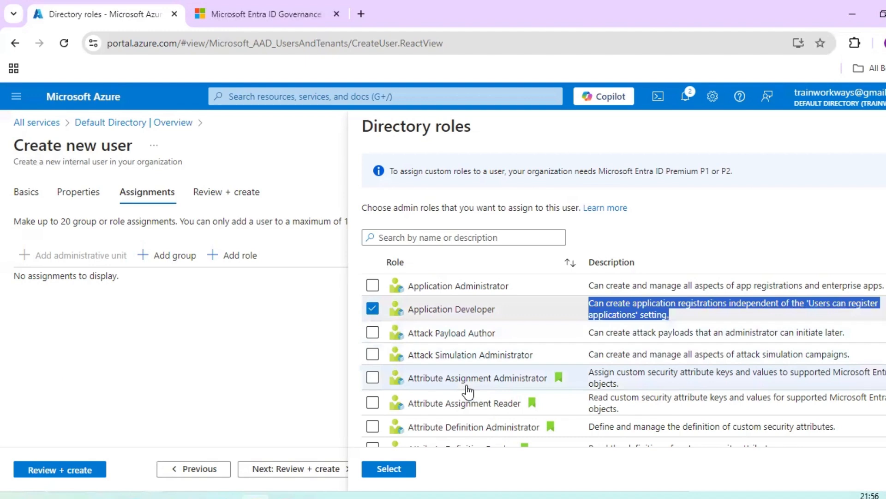
click(374, 312)
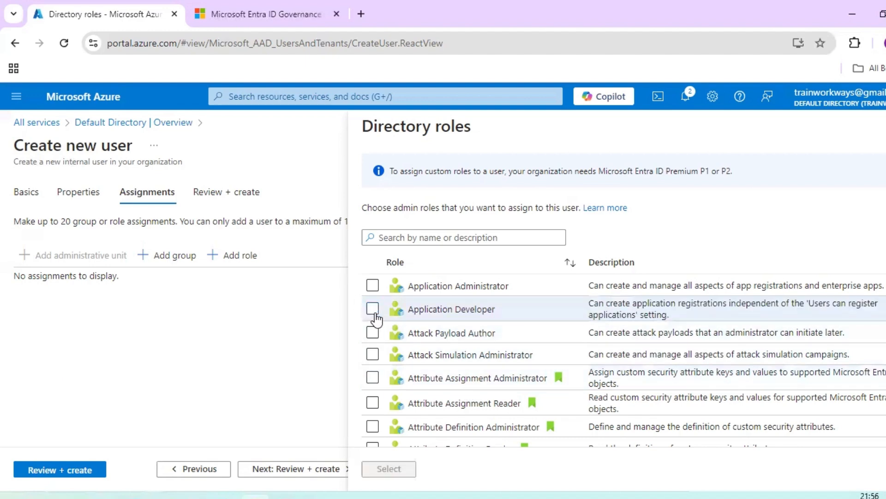
scroll(376, 319, down, 1)
Step: Tick the Application Developer role in the Directory roles list and add it to the user's assignments
click(373, 309)
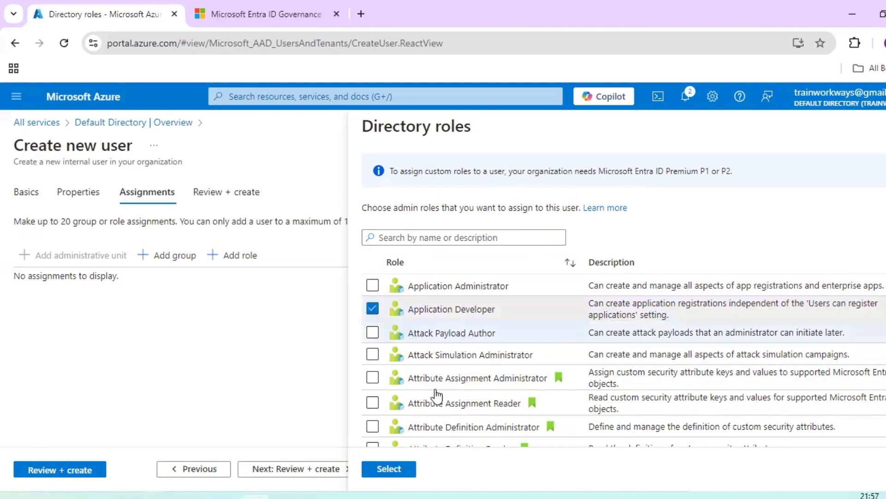
scroll(436, 395, down, 10)
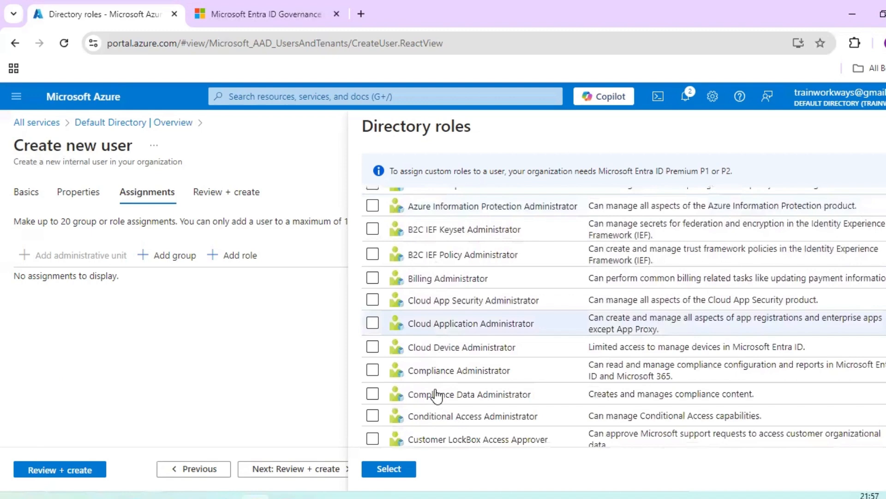
scroll(436, 395, up, 3)
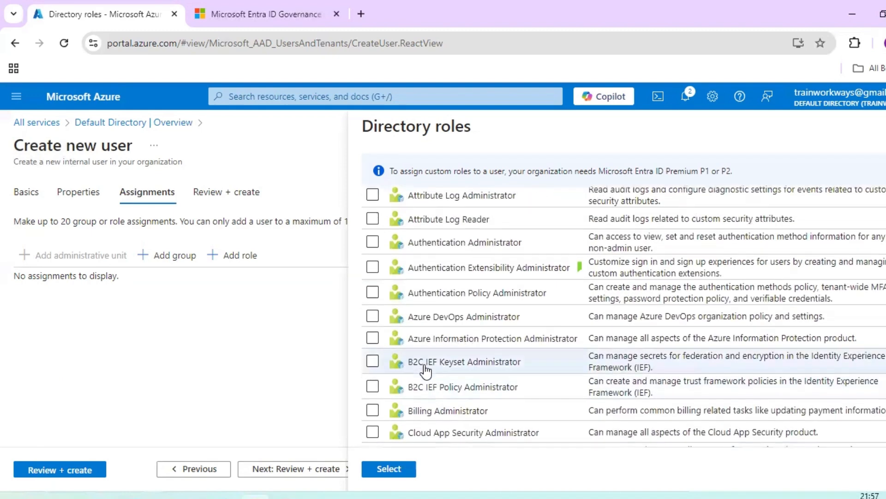
scroll(425, 365, down, 2)
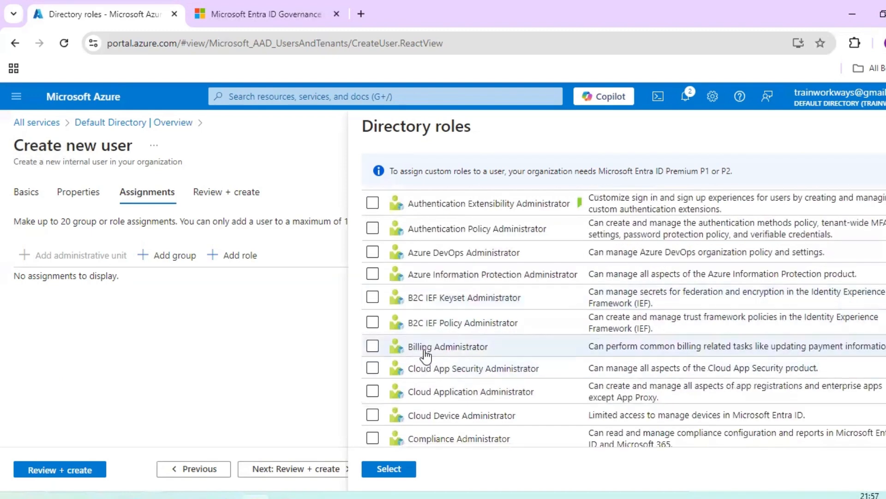
scroll(425, 355, down, 6)
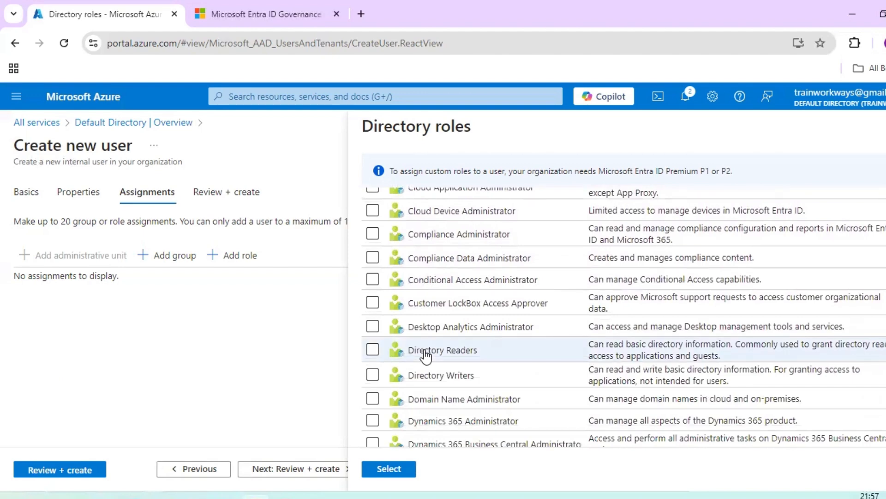
scroll(425, 356, down, 4)
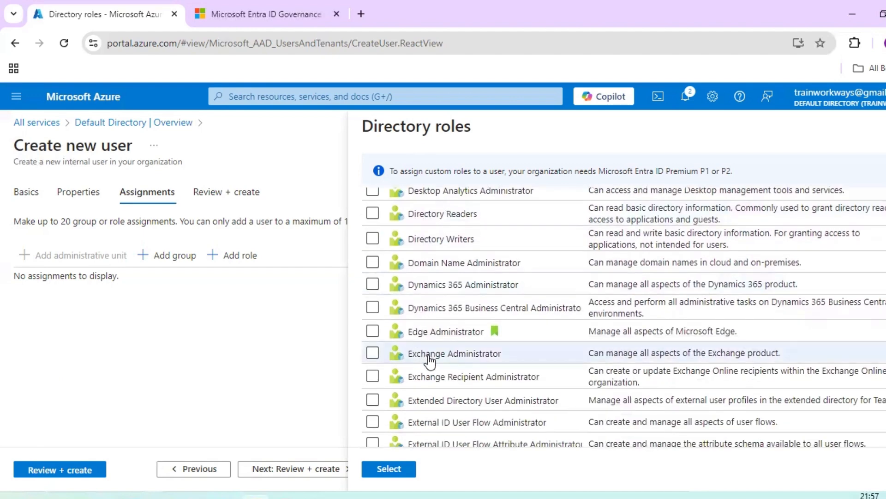
scroll(428, 357, down, 6)
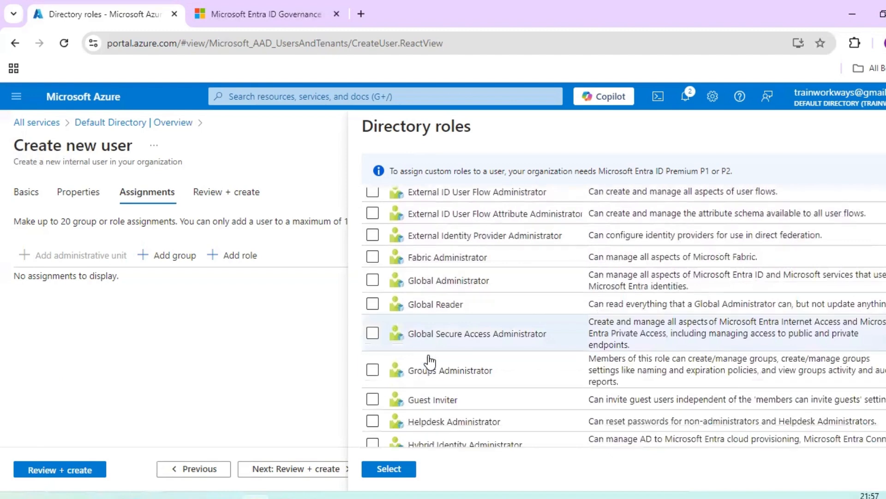
scroll(429, 361, down, 8)
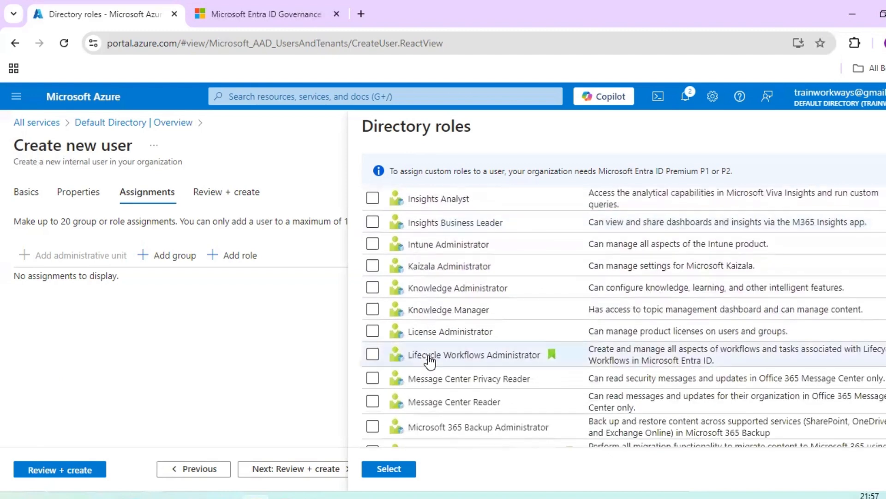
scroll(430, 361, down, 7)
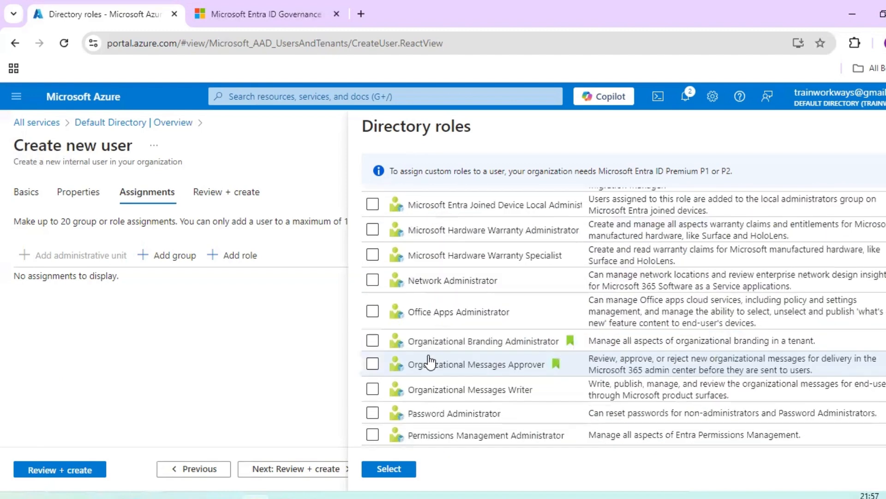
scroll(431, 362, down, 7)
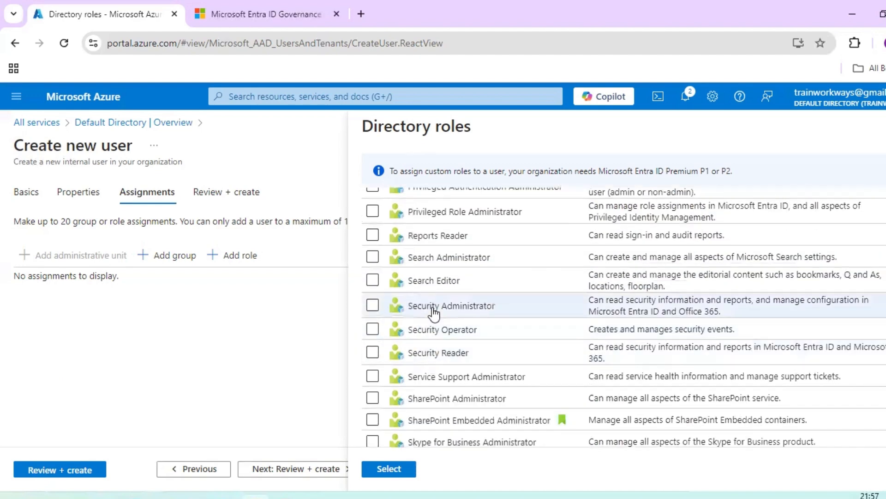
click(388, 473)
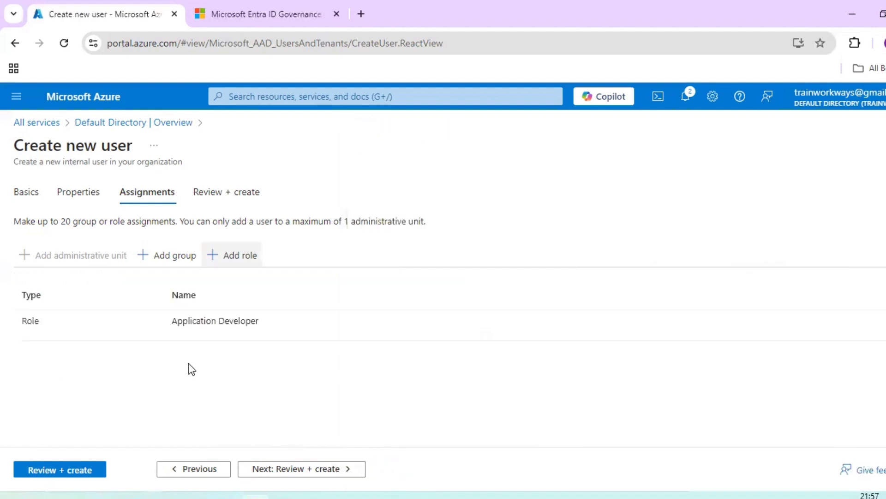
Step: Check the testuser summary with its Application Developer role on Review + create, then create the account
drag(171, 325, 257, 322)
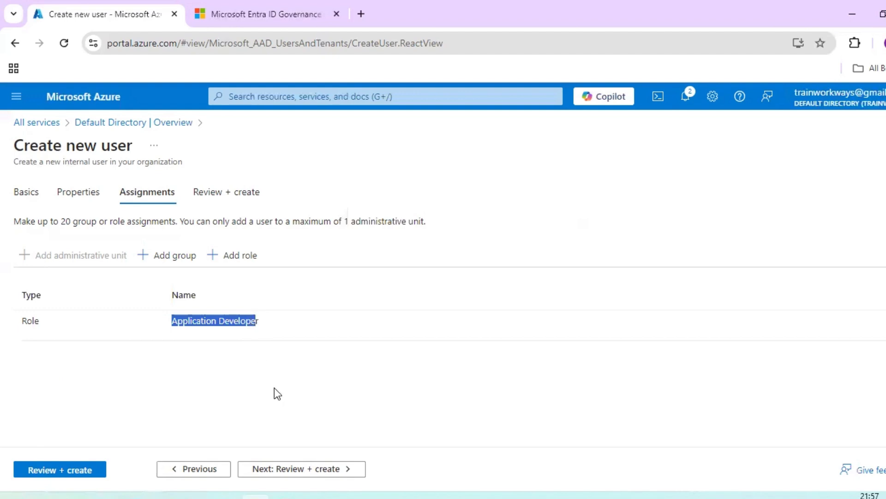
click(302, 472)
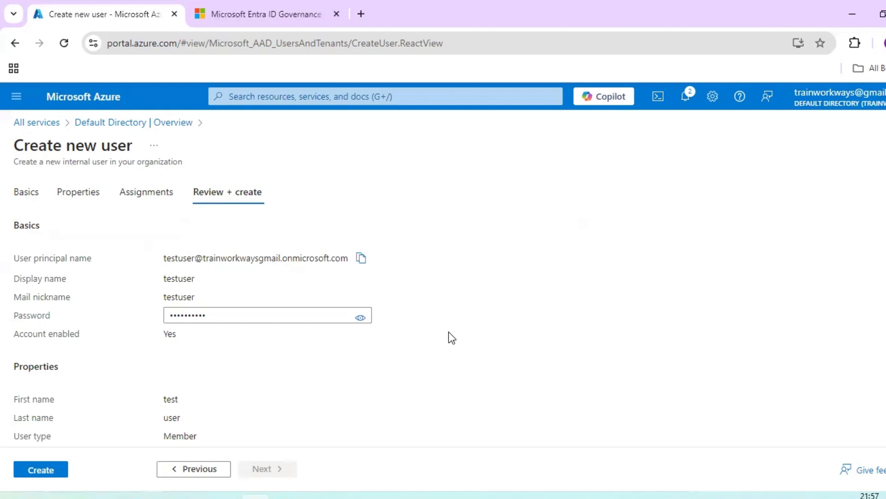
scroll(448, 332, down, 3)
scroll(448, 332, up, 1)
scroll(449, 332, down, 3)
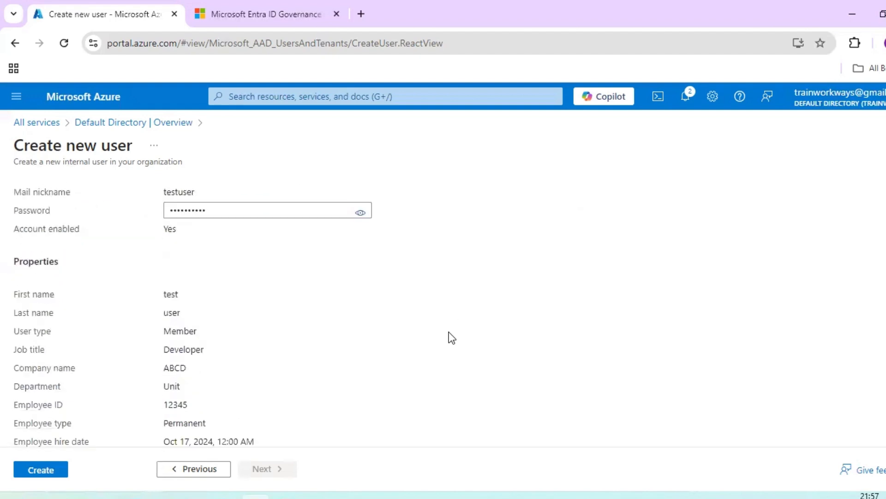
scroll(449, 333, up, 5)
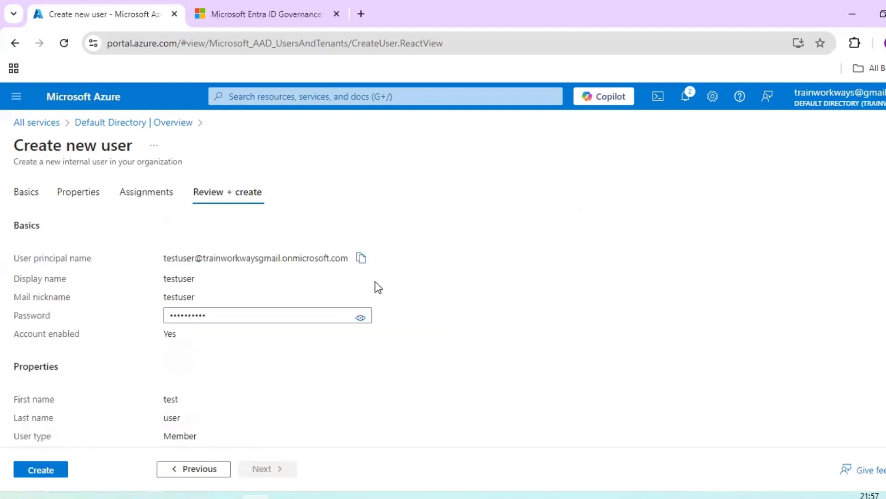
drag(165, 258, 349, 257)
click(470, 315)
scroll(470, 315, down, 5)
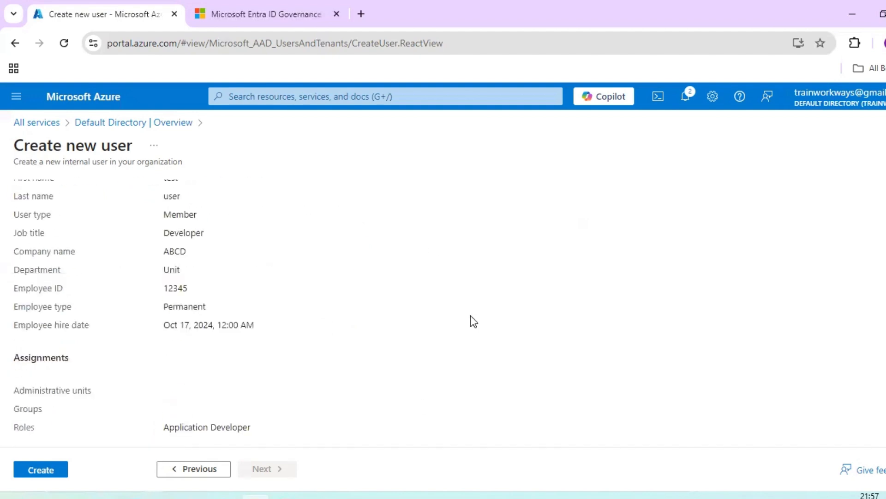
scroll(177, 408, up, 5)
click(57, 473)
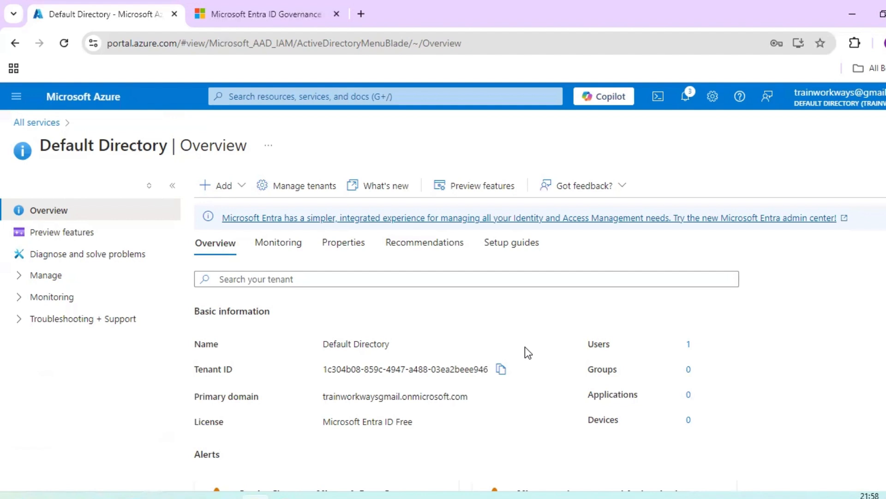
Step: Scroll the Default Directory overview and dismiss the Add dropdown without choosing anything
scroll(525, 347, down, 4)
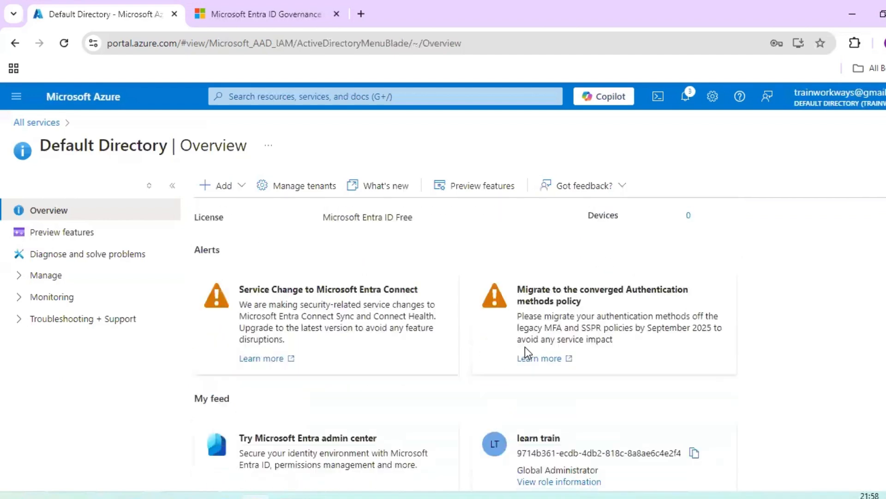
scroll(525, 347, down, 4)
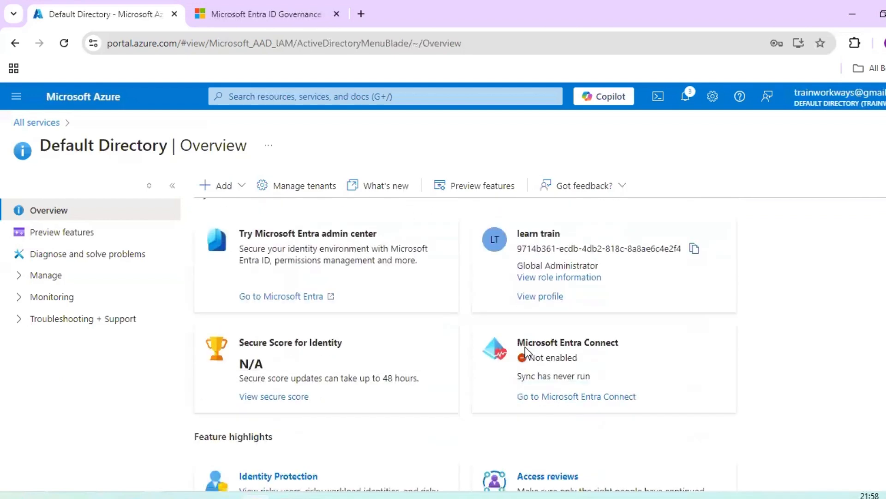
scroll(525, 347, up, 8)
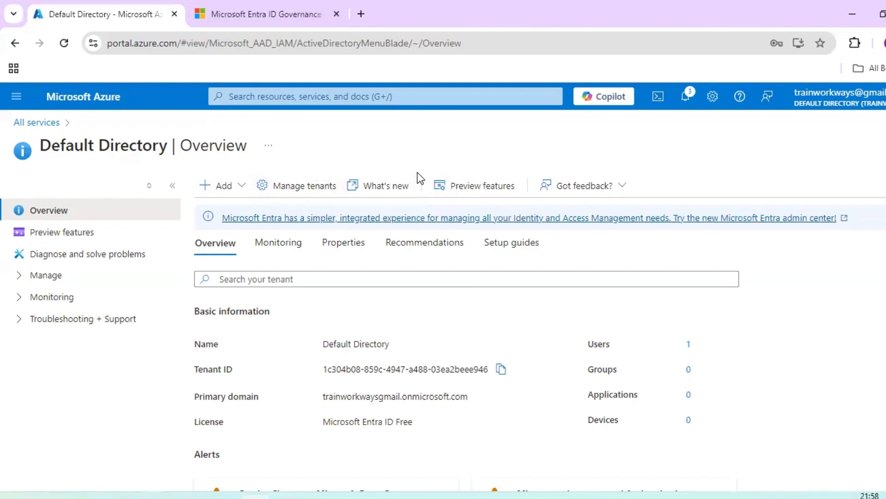
click(247, 187)
mouse_move(249, 214)
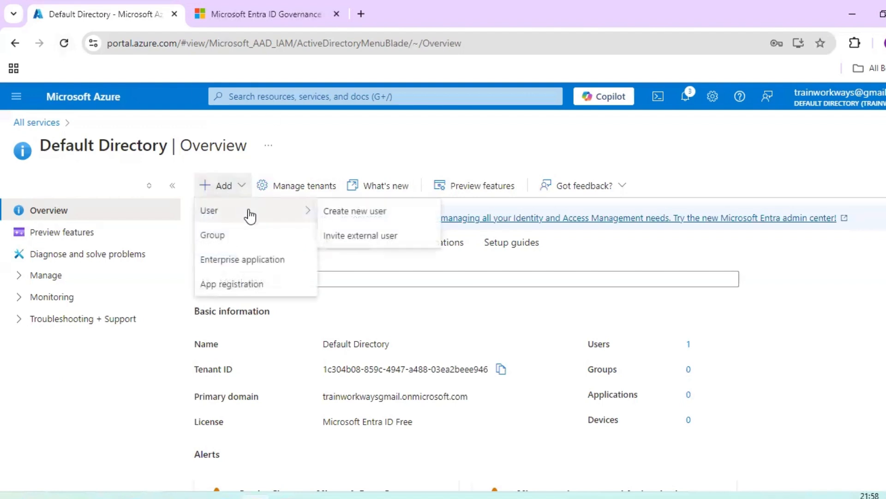
click(830, 278)
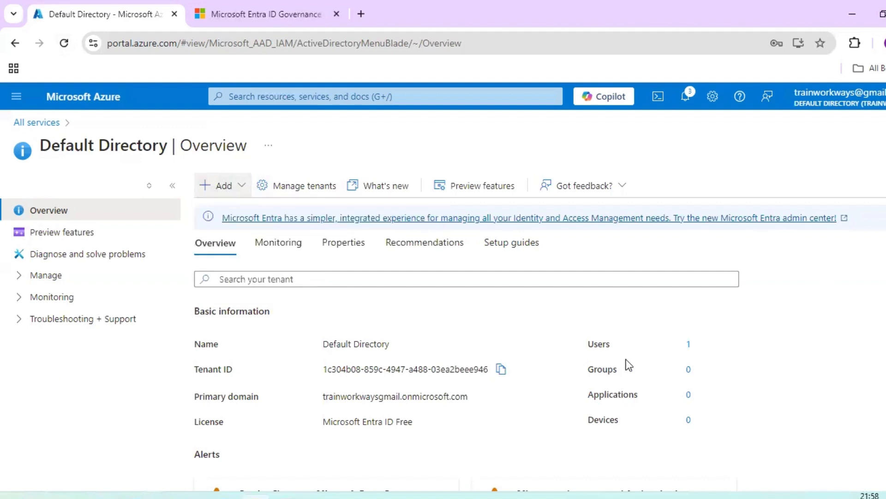
scroll(628, 364, down, 6)
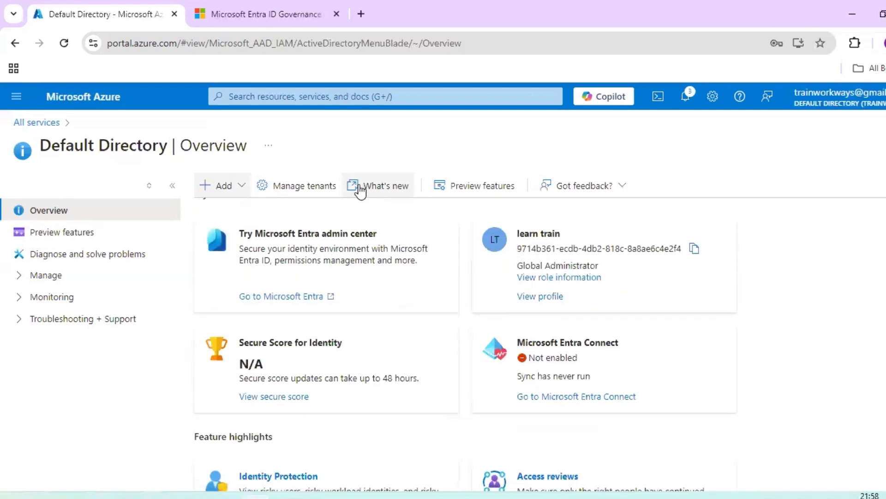
Step: Open Manage tenants, view the Create a tenant page, then return to the tenant list
click(335, 187)
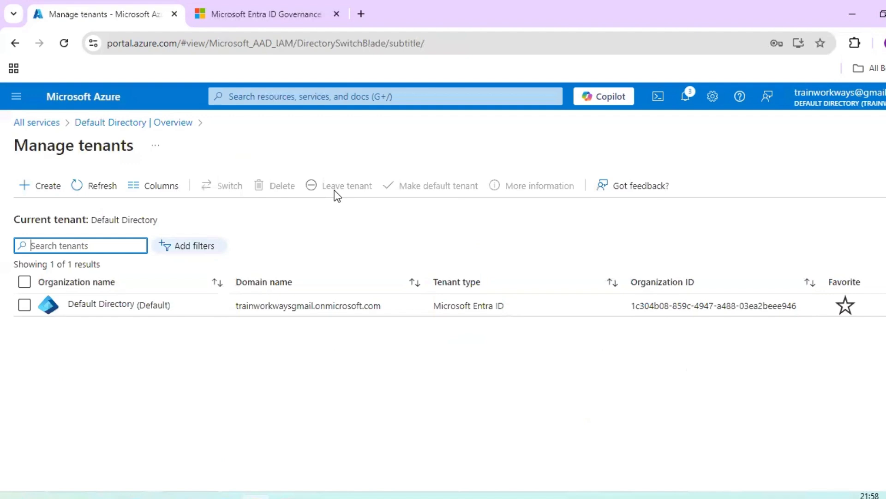
click(37, 190)
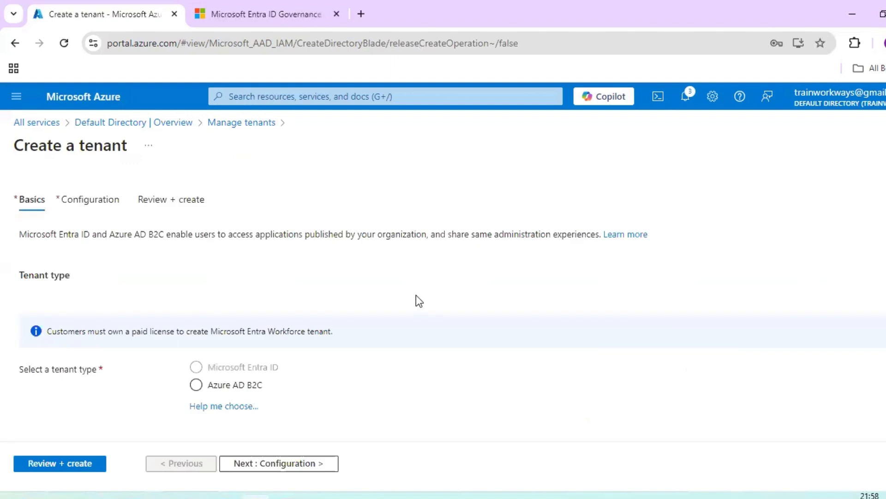
scroll(417, 295, down, 1)
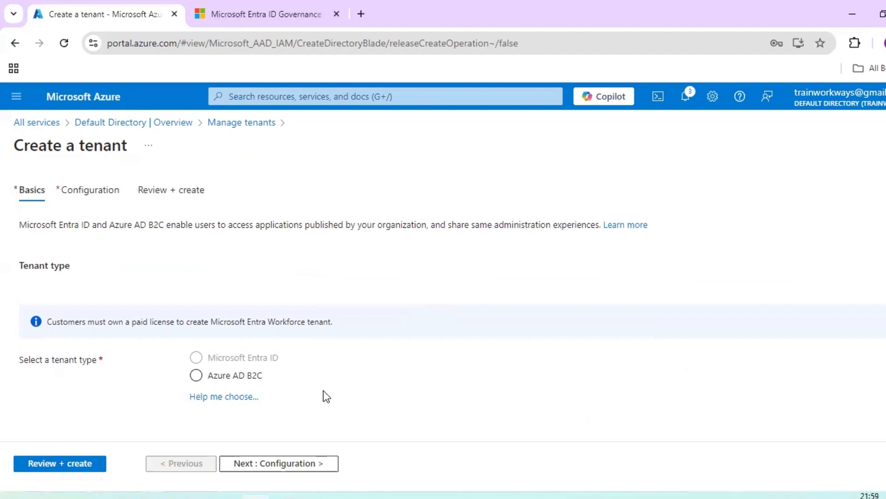
click(16, 42)
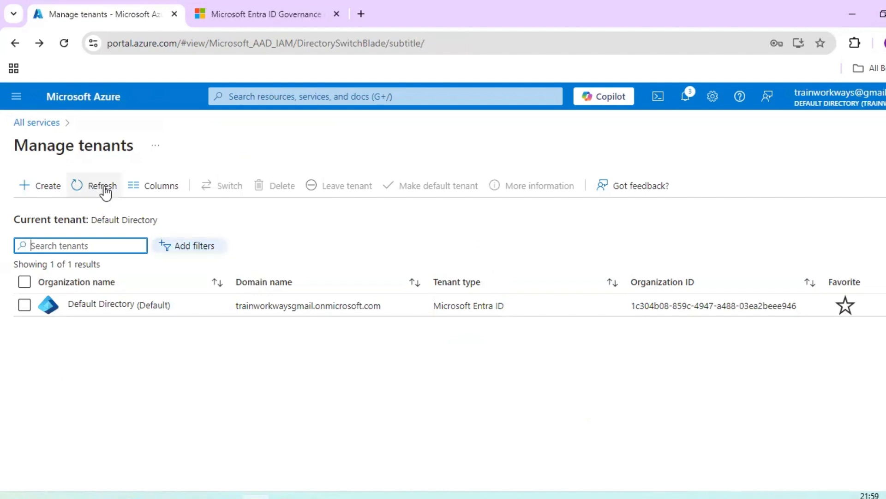
Step: Return to the directory overview, expand Manage and open Roles and administrators
click(16, 44)
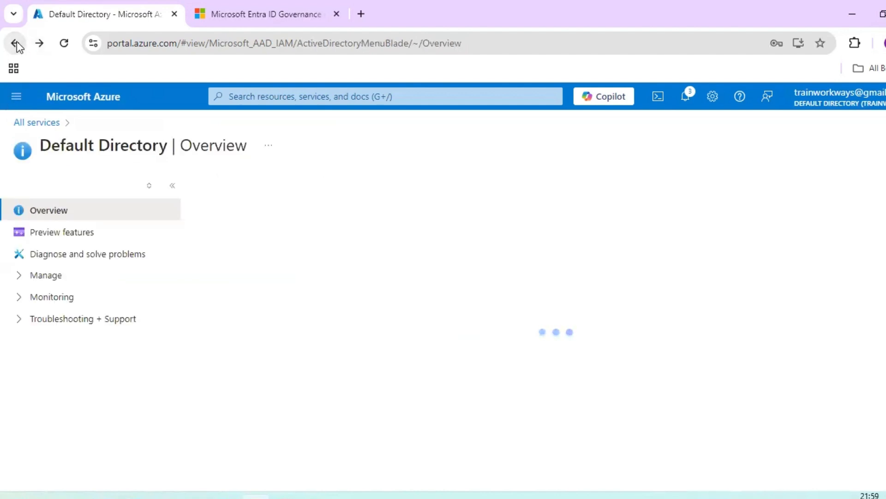
click(19, 277)
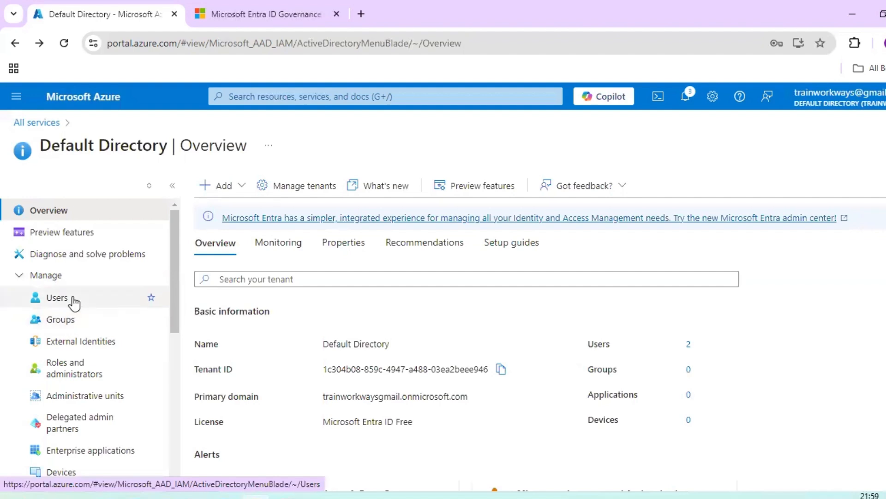
scroll(81, 352, down, 4)
scroll(81, 352, down, 3)
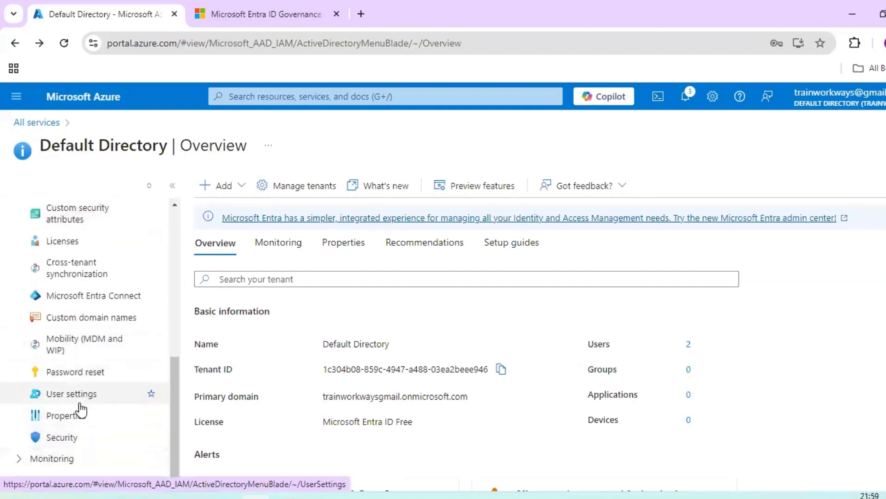
scroll(81, 409, up, 7)
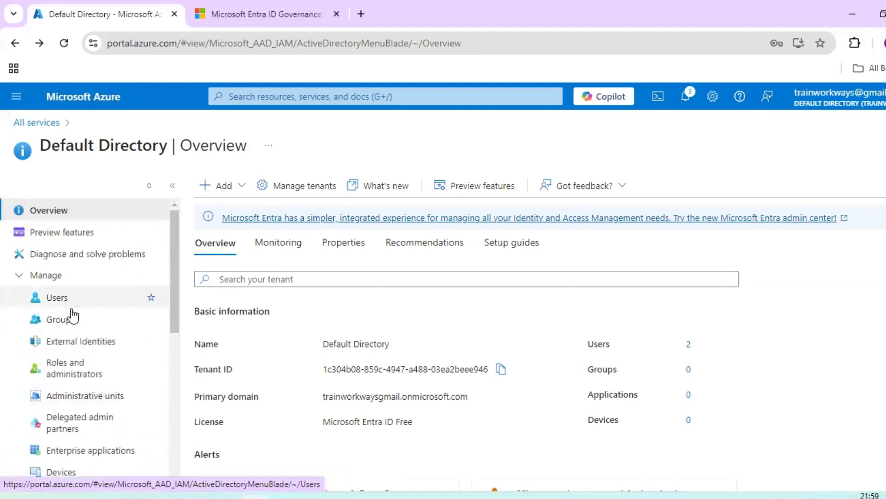
click(76, 374)
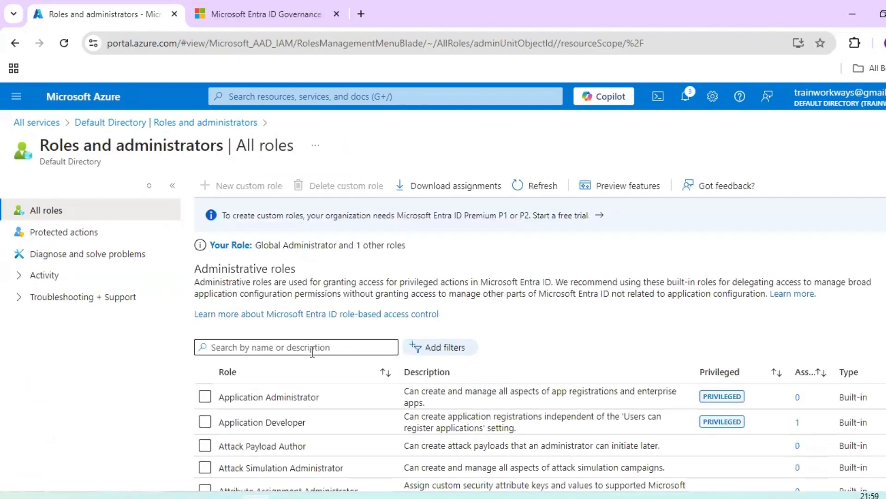
Step: Go back to the overview and open the Users list showing testuser among 2 users
scroll(312, 352, down, 5)
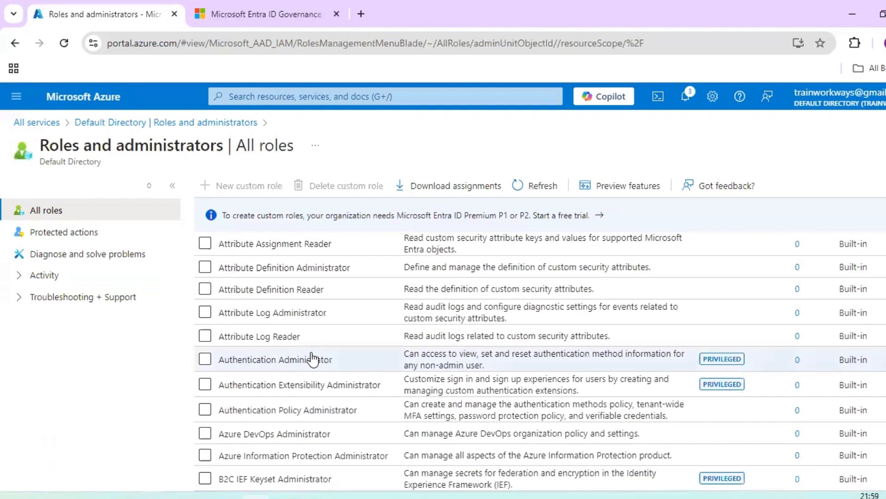
click(15, 43)
scroll(101, 359, down, 4)
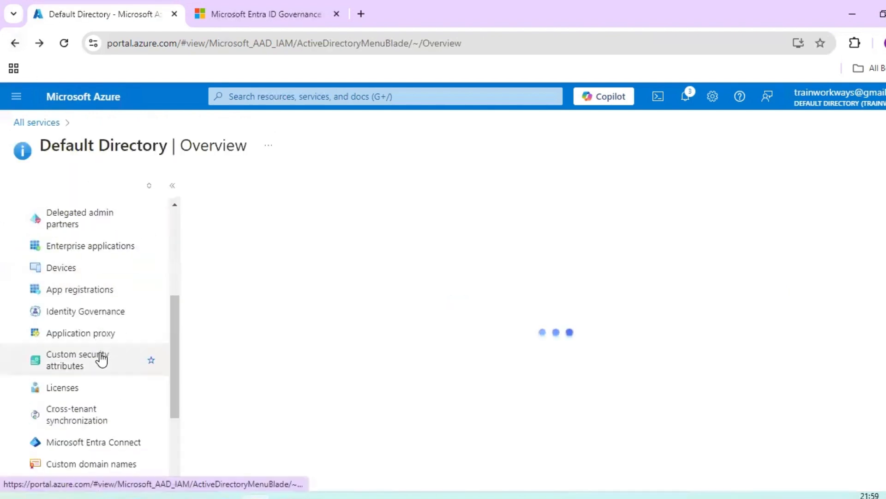
scroll(102, 360, up, 4)
click(57, 297)
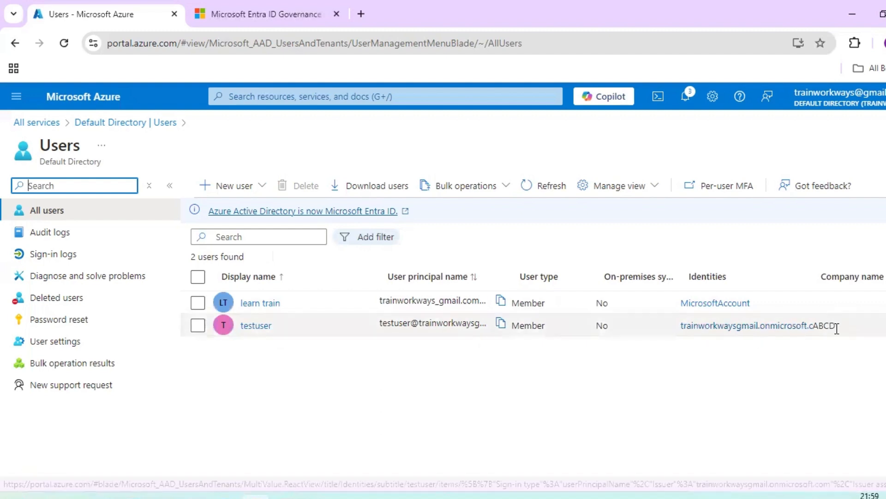
Step: Browse the users' Audit logs, Sign-in logs and Deleted users pages
drag(838, 327, 812, 328)
click(583, 423)
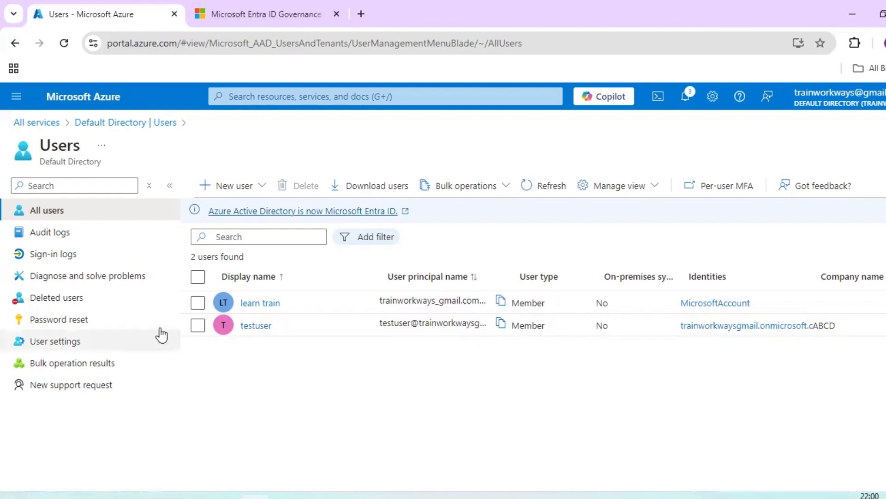
click(65, 237)
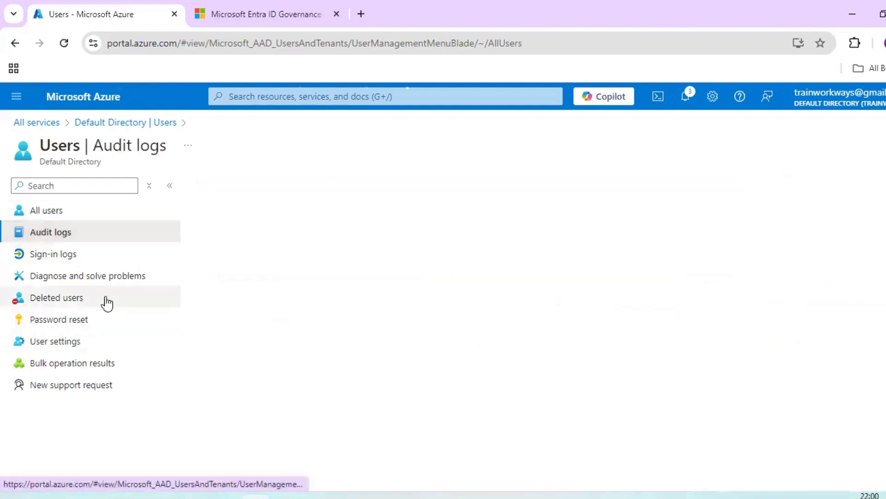
click(76, 260)
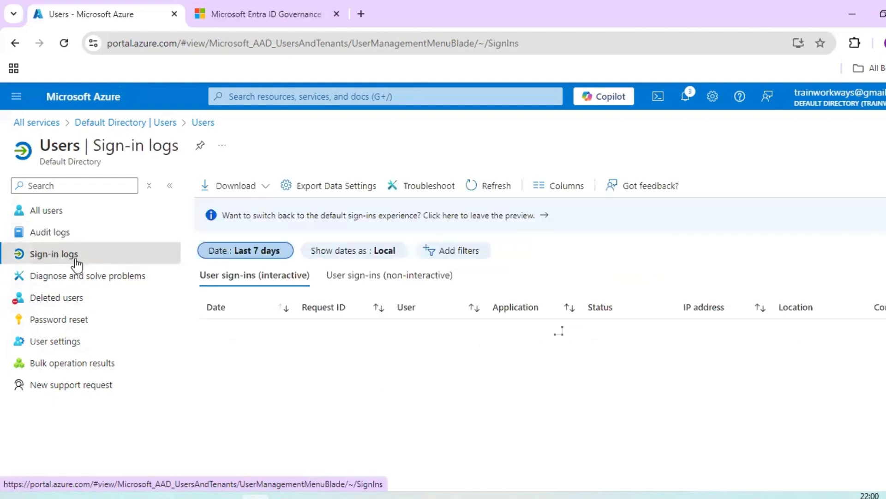
click(88, 304)
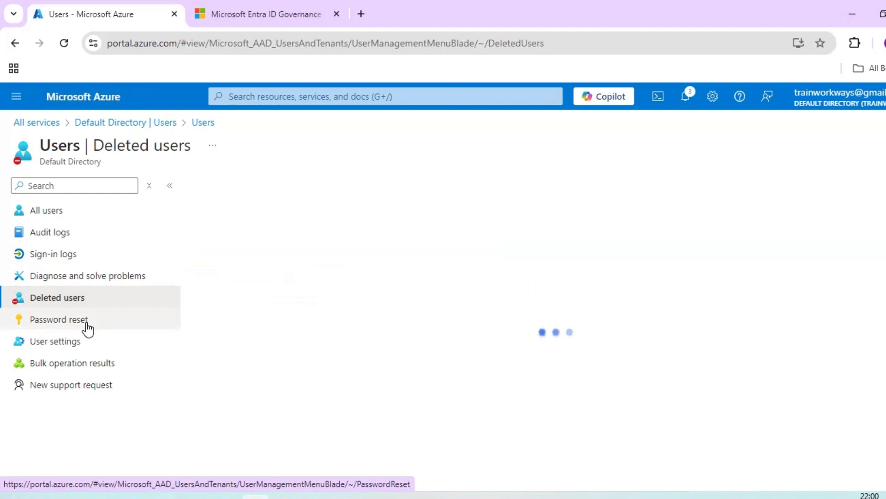
Step: Look through Password reset and User settings, ending back on the Password reset page
click(87, 323)
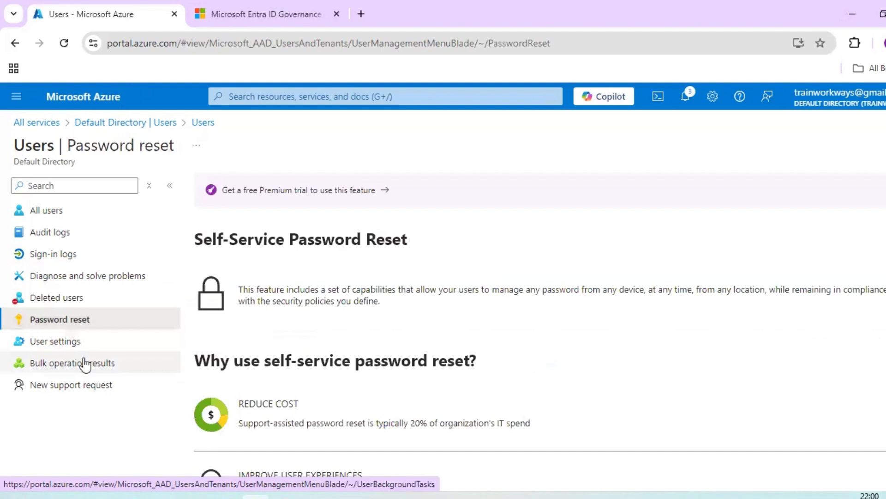
click(84, 344)
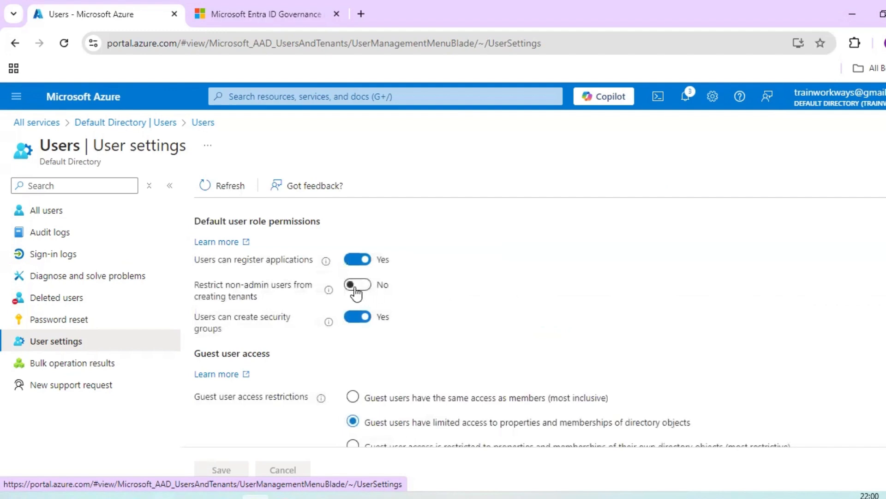
scroll(469, 304, down, 3)
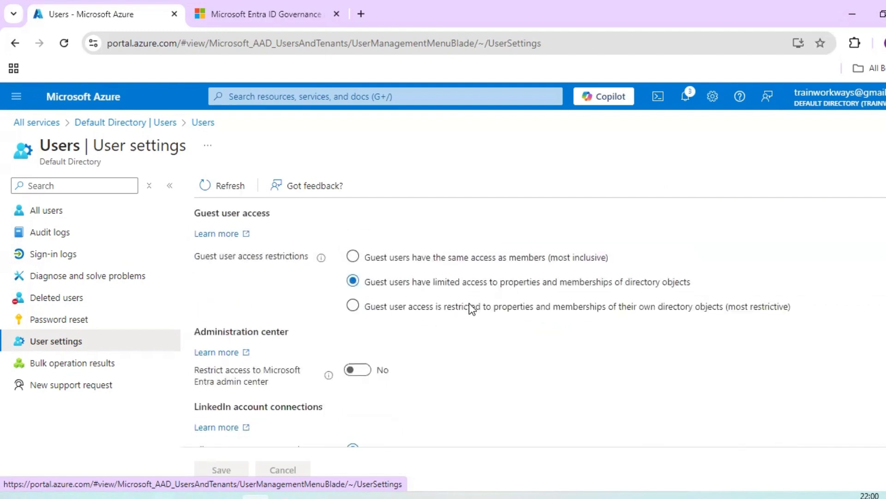
scroll(469, 303, down, 3)
scroll(469, 303, down, 2)
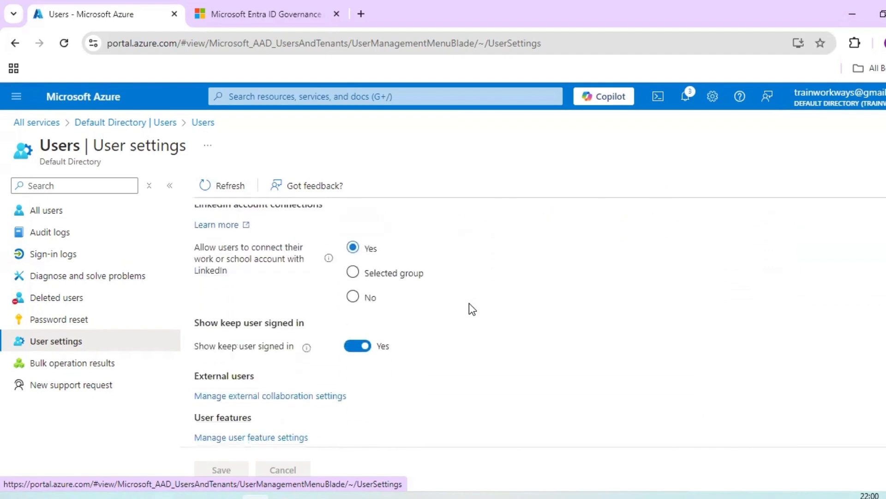
scroll(466, 342, up, 6)
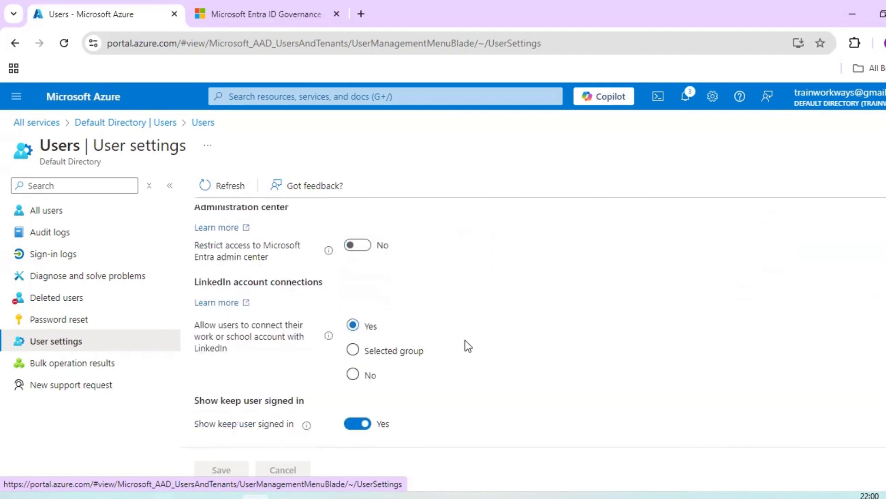
click(94, 330)
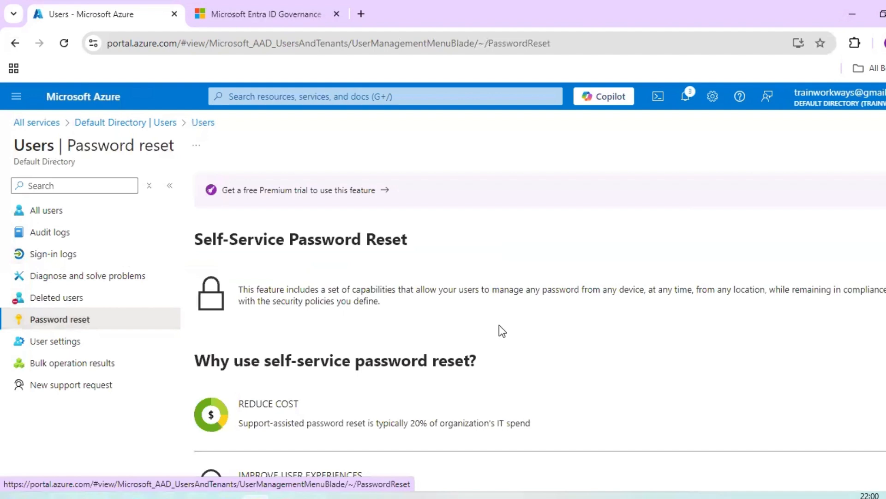
scroll(503, 330, down, 5)
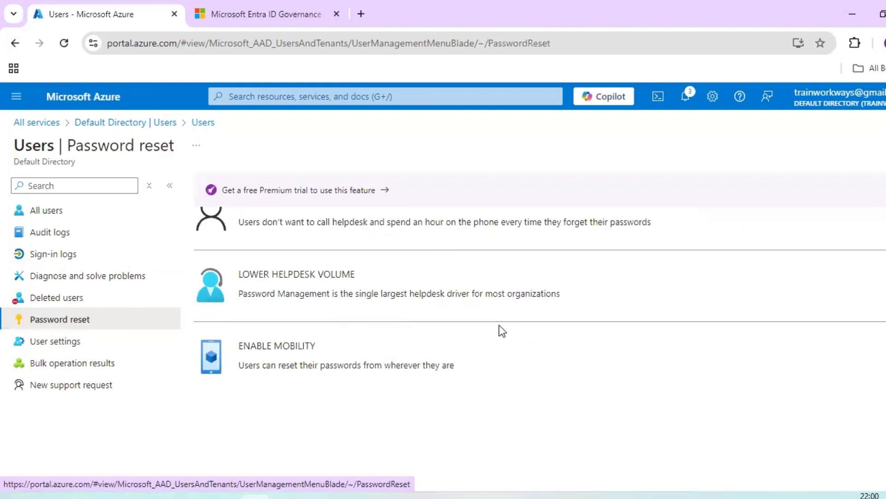
scroll(503, 331, up, 4)
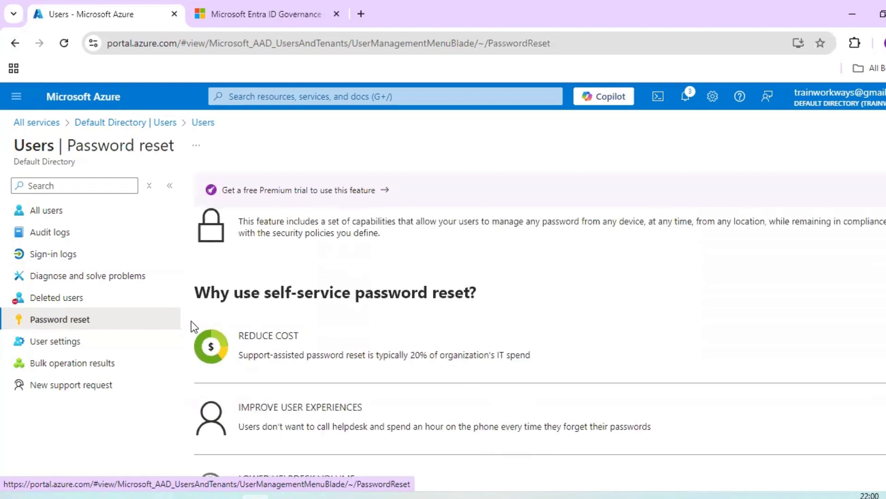
Step: Return to the Default Directory overview and open the Devices overview from Manage
click(163, 125)
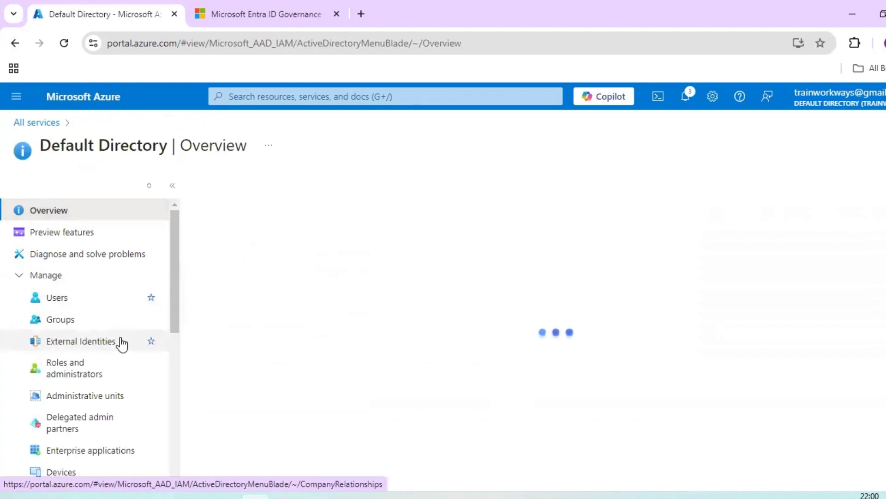
click(49, 283)
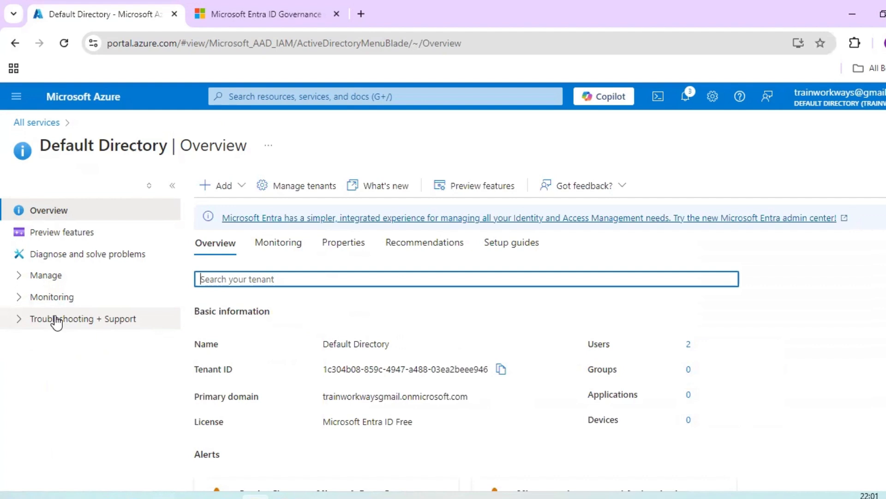
click(21, 279)
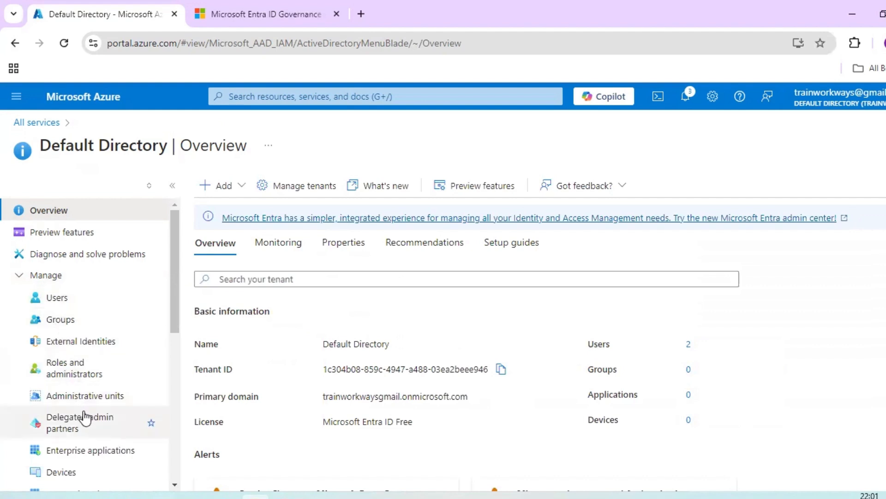
scroll(85, 415, down, 1)
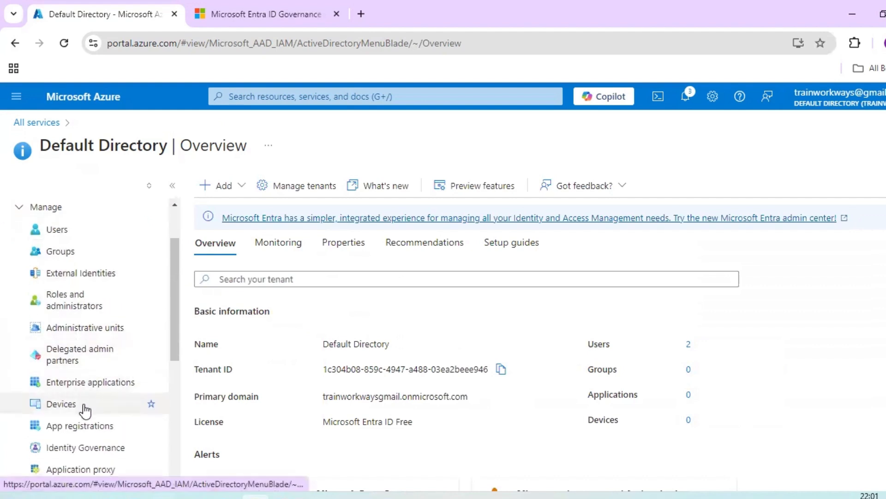
click(85, 409)
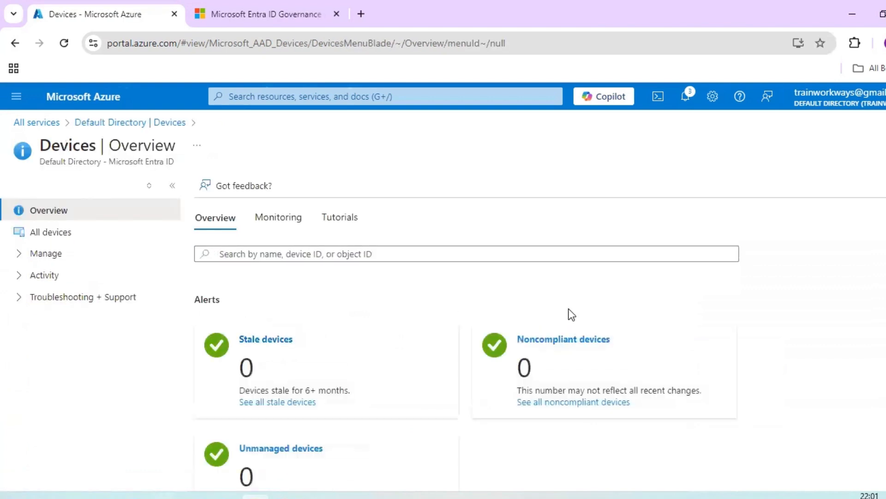
Step: Open Local administrator password recovery under device management, then go back to All users
scroll(569, 313, down, 1)
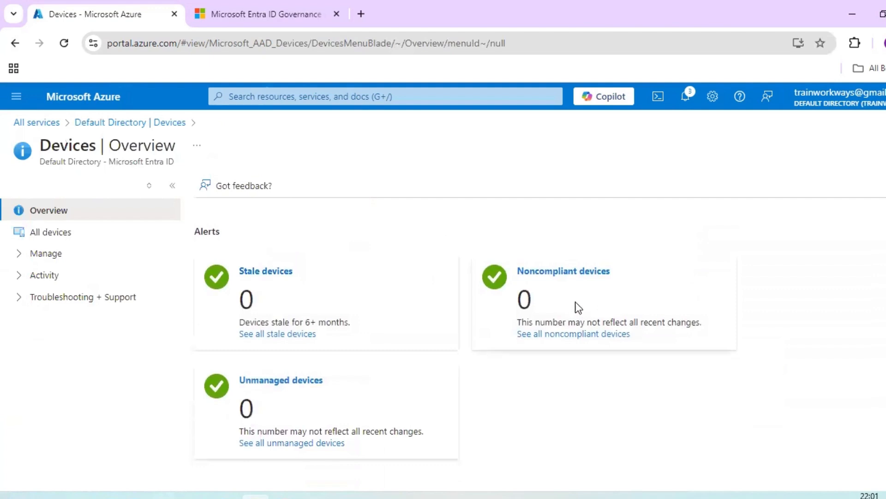
click(19, 254)
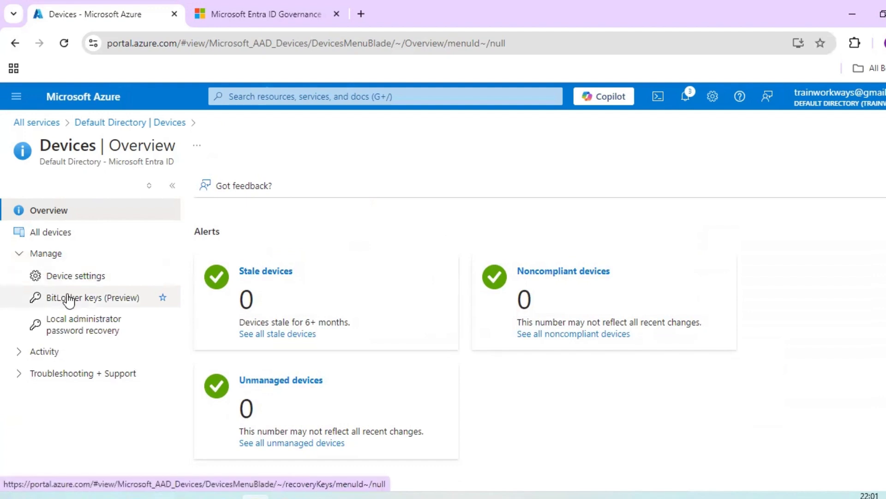
click(90, 337)
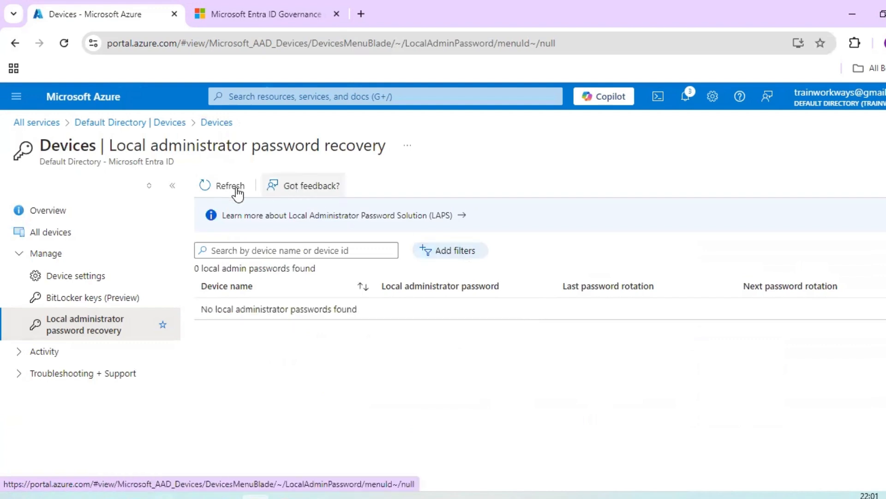
click(18, 51)
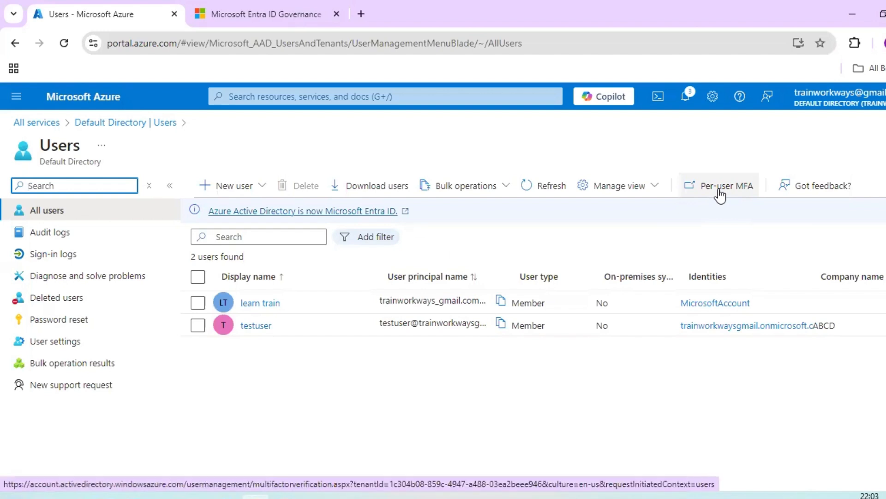
Step: Enable per-user MFA for testuser via 'enable multi-factor auth' and close the success message
click(198, 326)
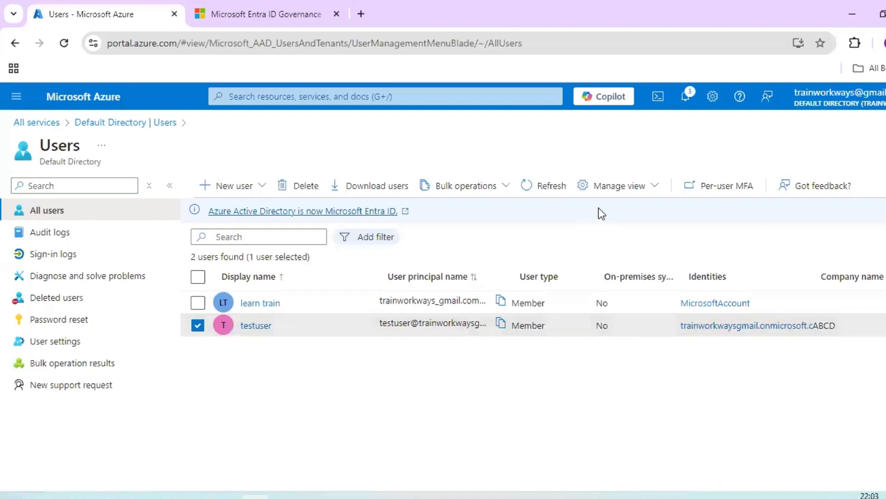
click(710, 191)
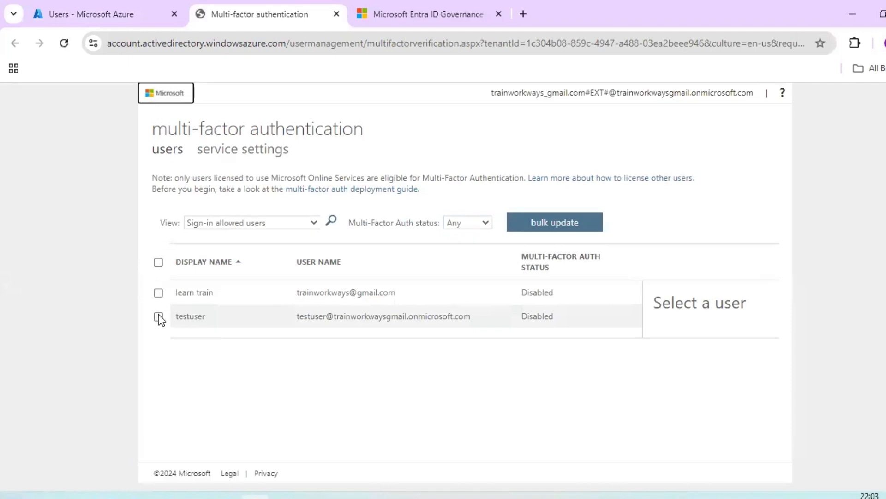
click(158, 317)
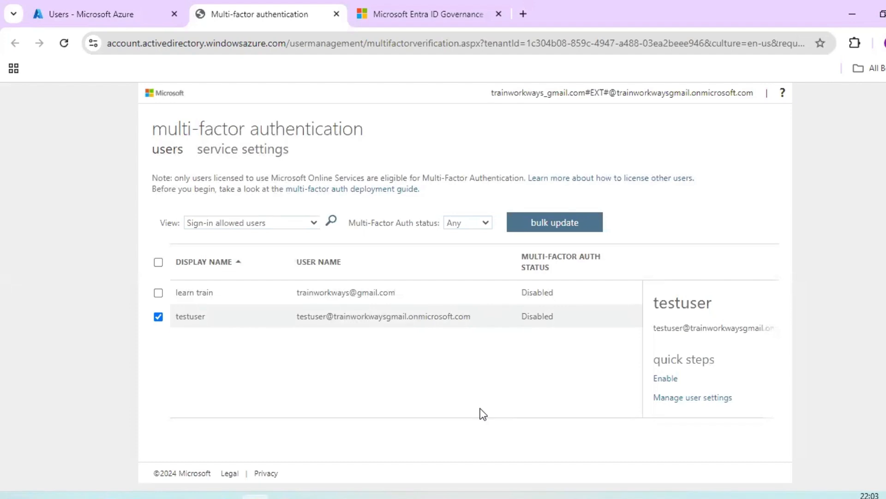
click(670, 382)
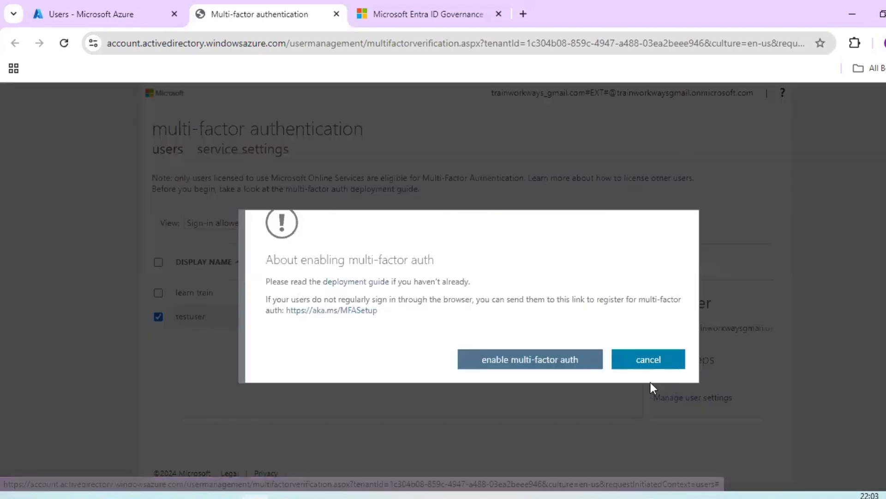
click(578, 363)
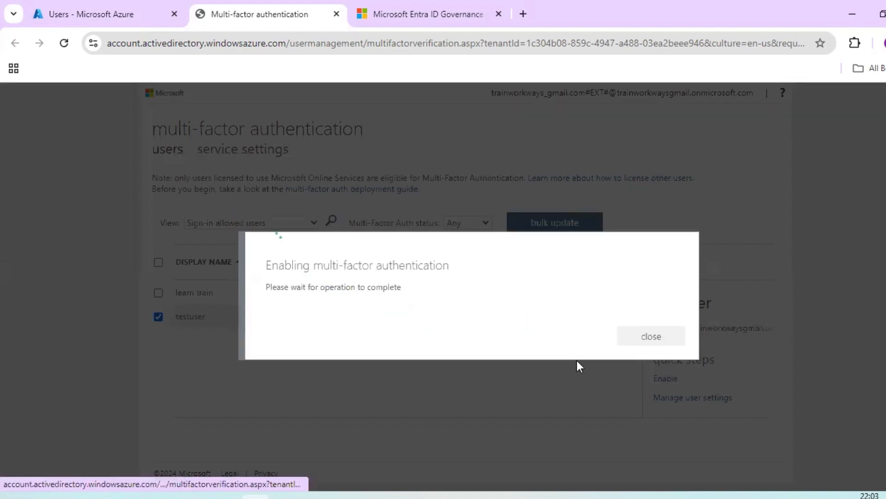
click(657, 344)
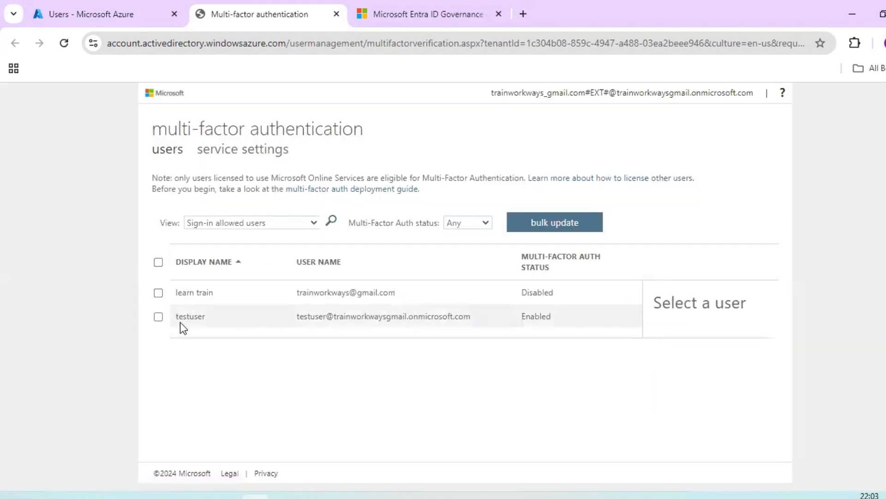
click(158, 321)
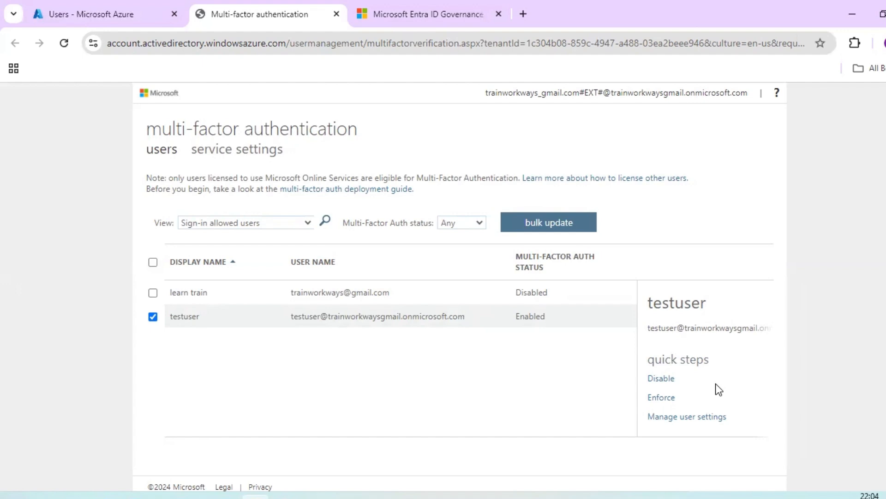
click(705, 417)
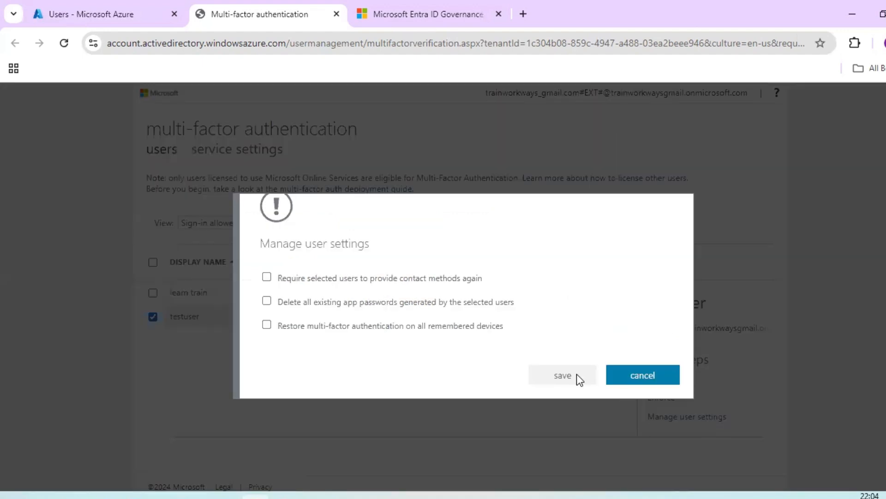
click(611, 376)
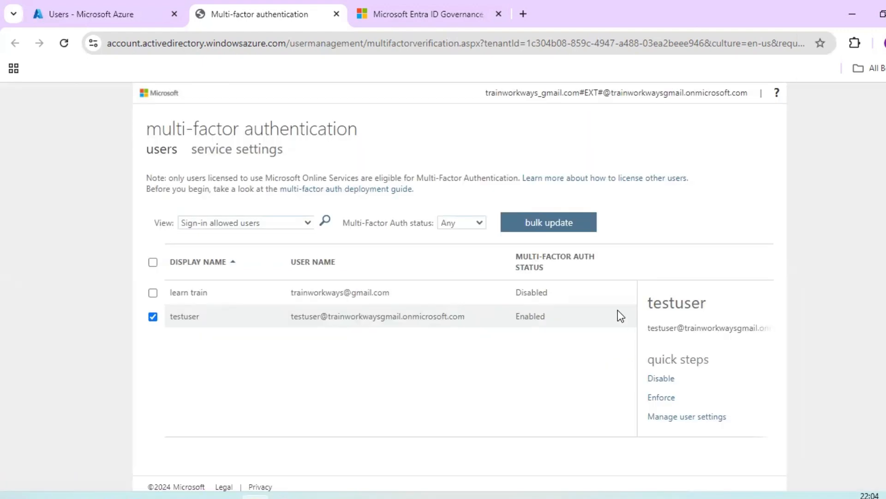